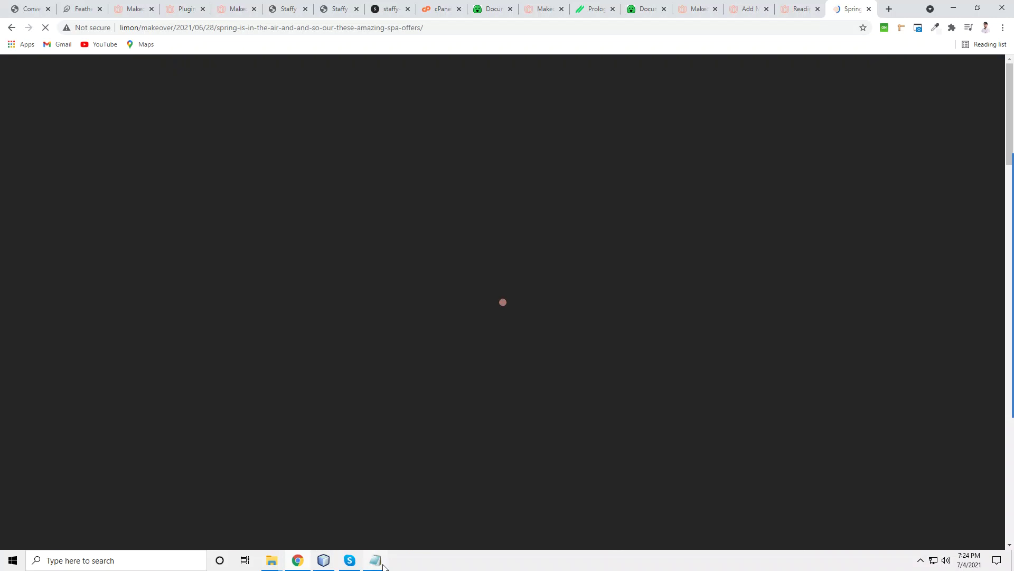
- Switch to Notepad, write "Now i am show how to build single blog post......", and return to the browser
{"action": "mouse_move", "coordinate": [374, 567]}
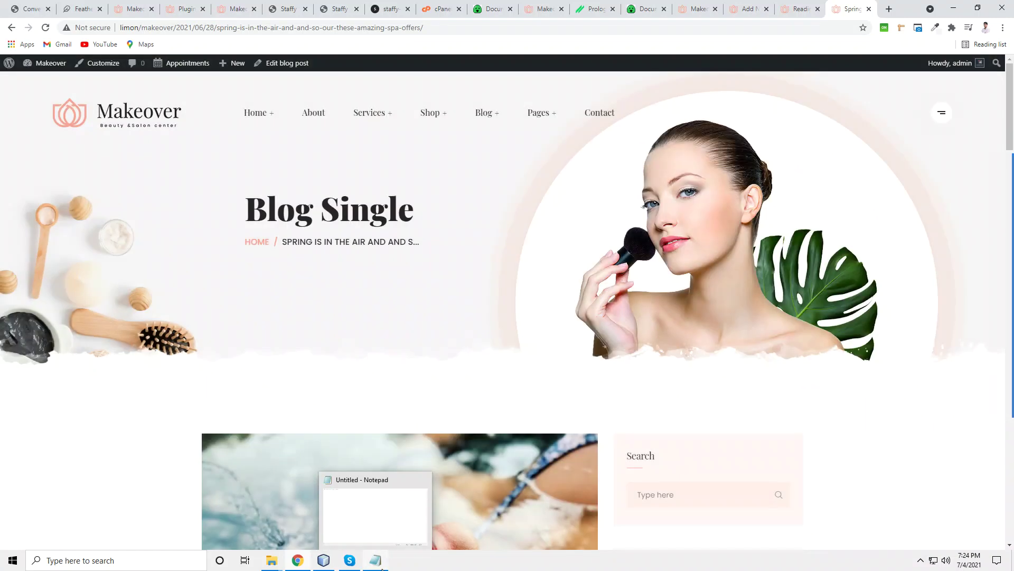
{"action": "left_click", "coordinate": [376, 562]}
{"action": "type", "text": "Now"}
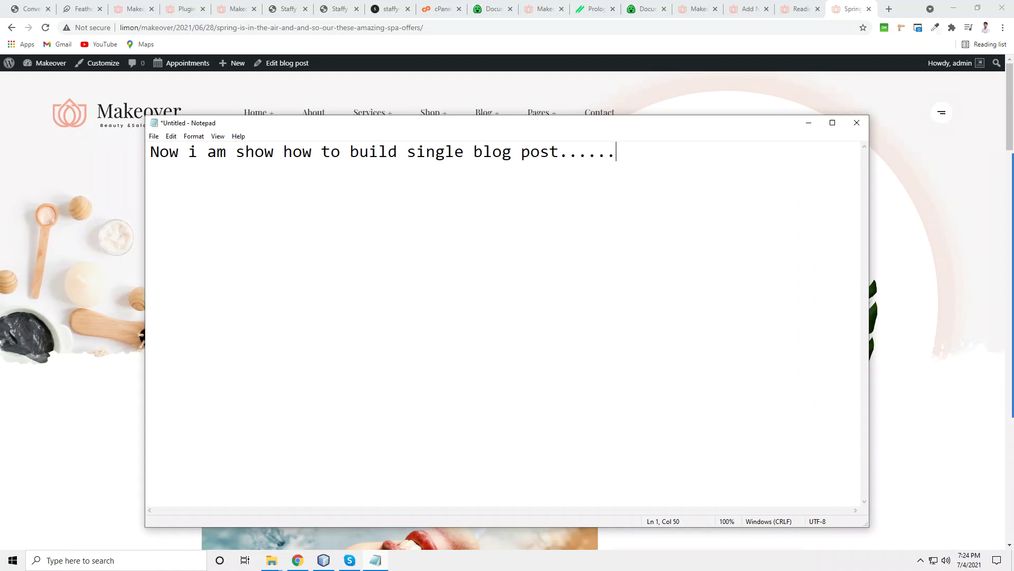
{"action": "left_click", "coordinate": [896, 302]}
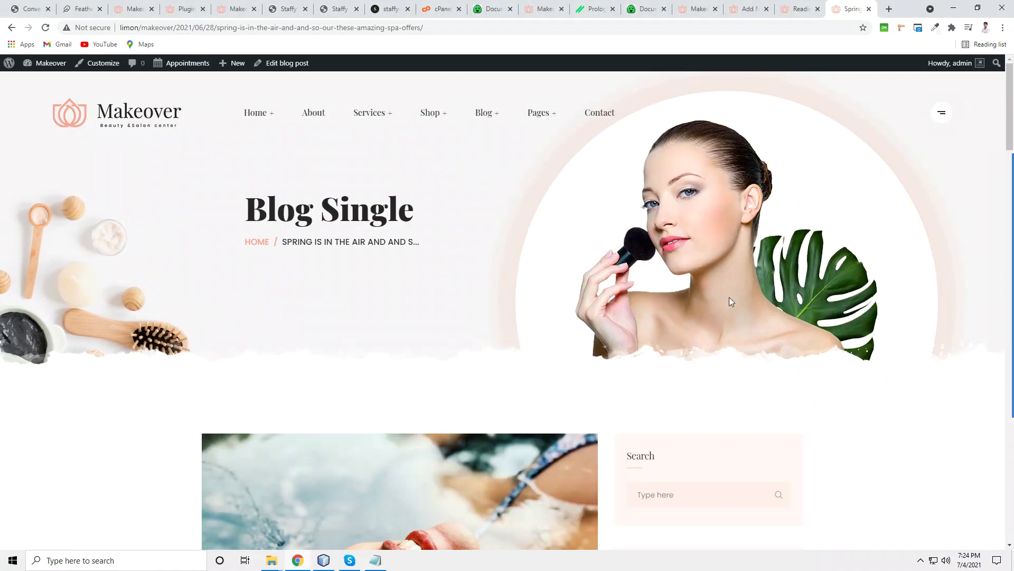
- Open the site customizer for this post in its own tab and go to the theme's Blog Single Settings
{"action": "middle_click", "coordinate": [98, 65]}
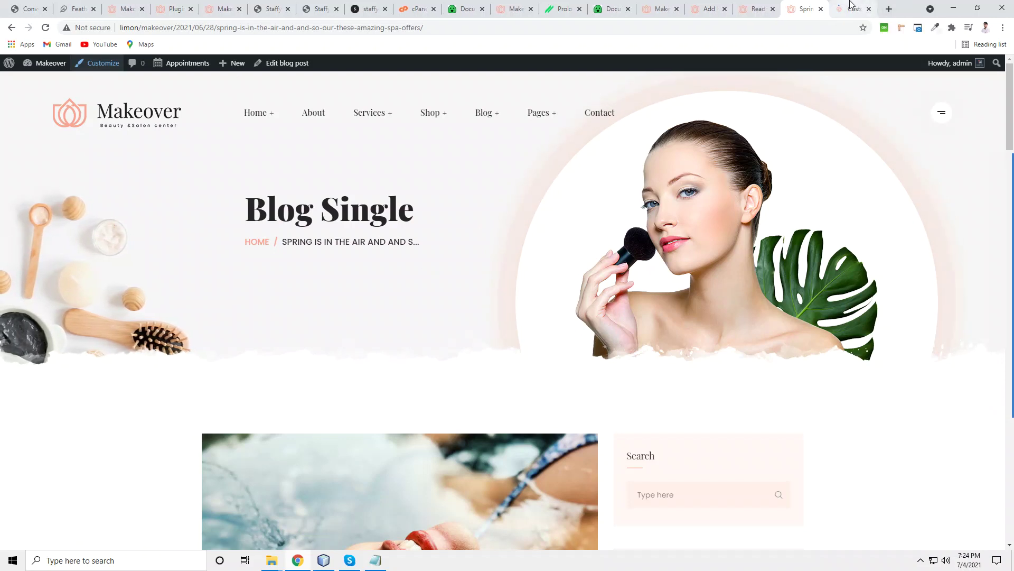
{"action": "left_click", "coordinate": [852, 5]}
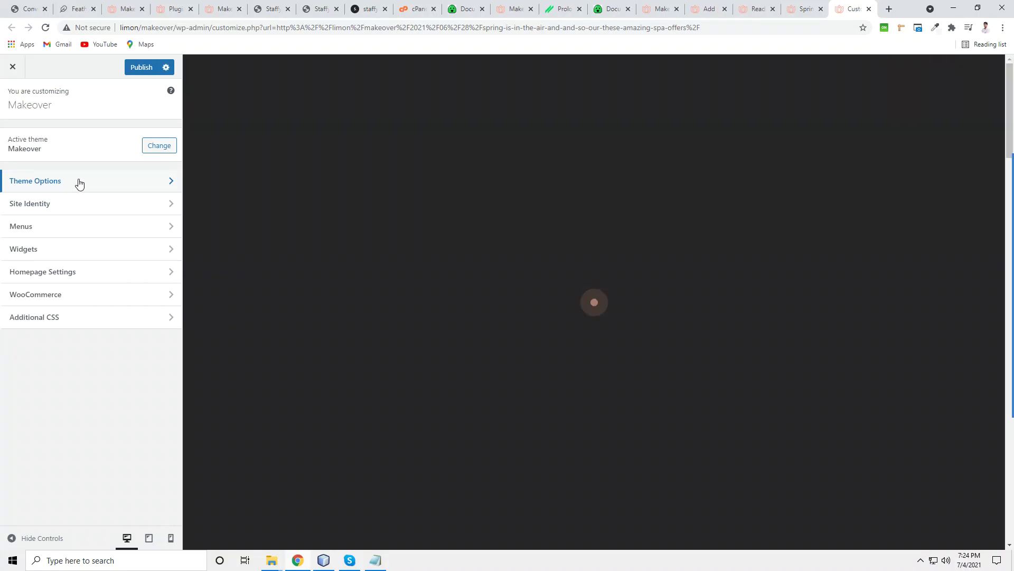
{"action": "left_click", "coordinate": [77, 182]}
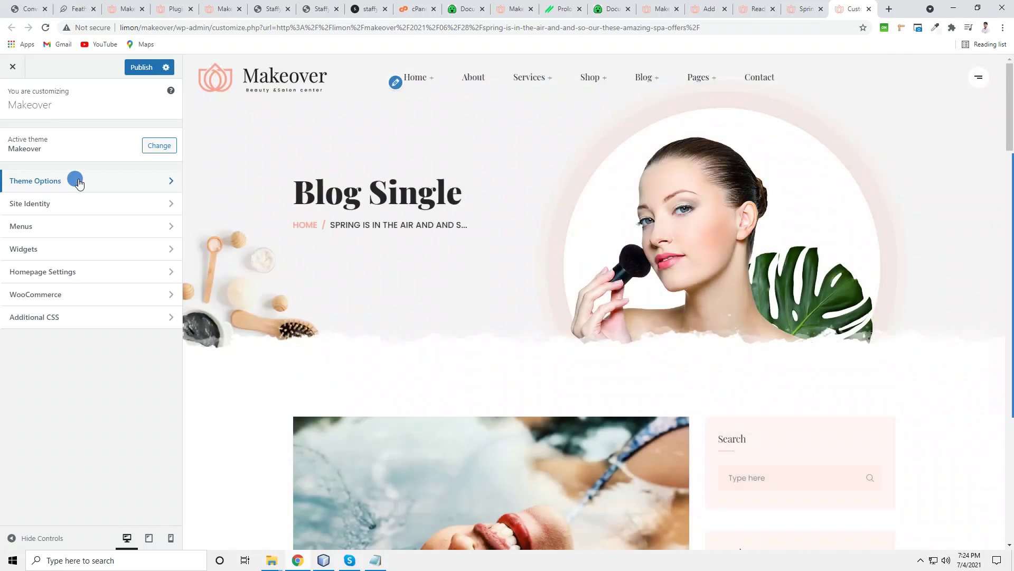
{"action": "left_click", "coordinate": [47, 273]}
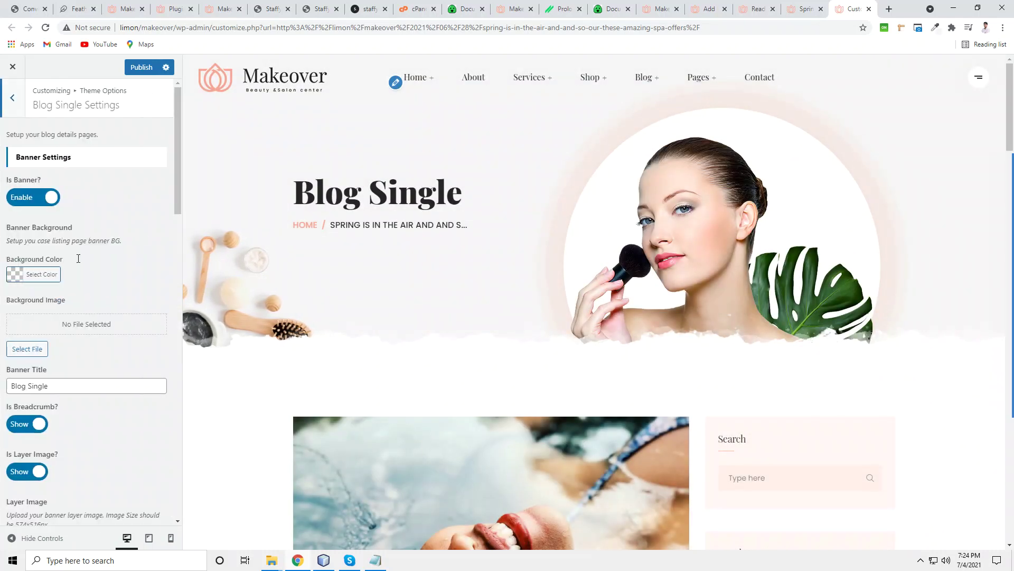
- Set the blog single banner's background color to light grey #dddddd
{"action": "left_click", "coordinate": [15, 274]}
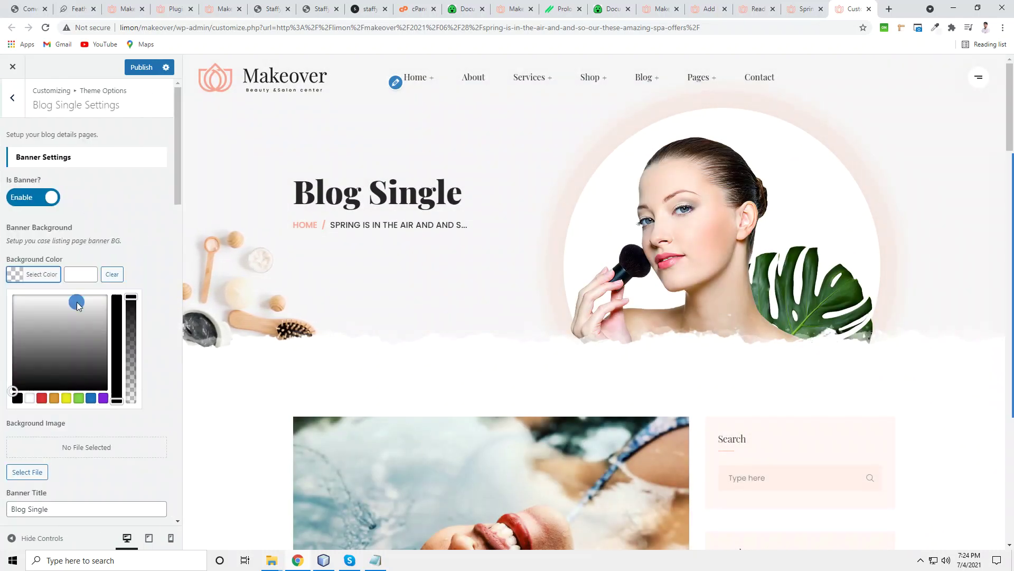
{"action": "left_click_drag", "start_coordinate": [77, 345], "coordinate": [103, 307]}
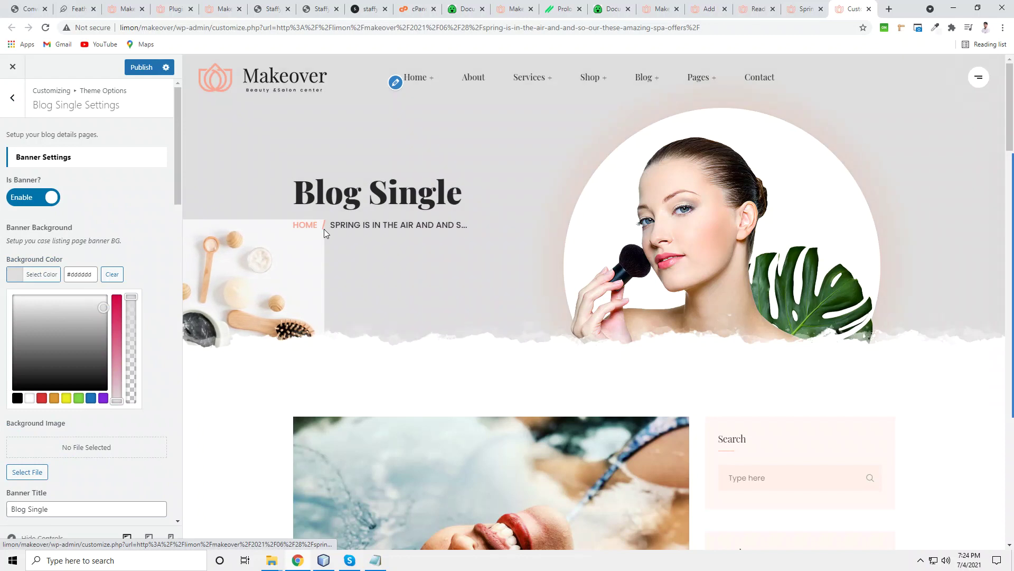
{"action": "left_click", "coordinate": [103, 245]}
- Set the banner's background image to the media library photo of the bearded man being shaved
{"action": "left_click", "coordinate": [26, 347]}
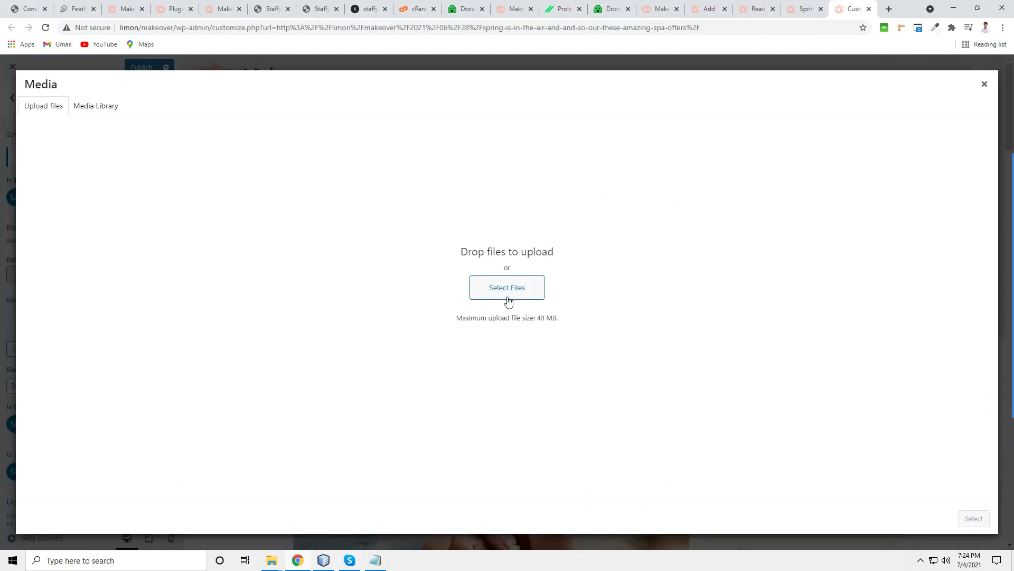
{"action": "left_click", "coordinate": [104, 108]}
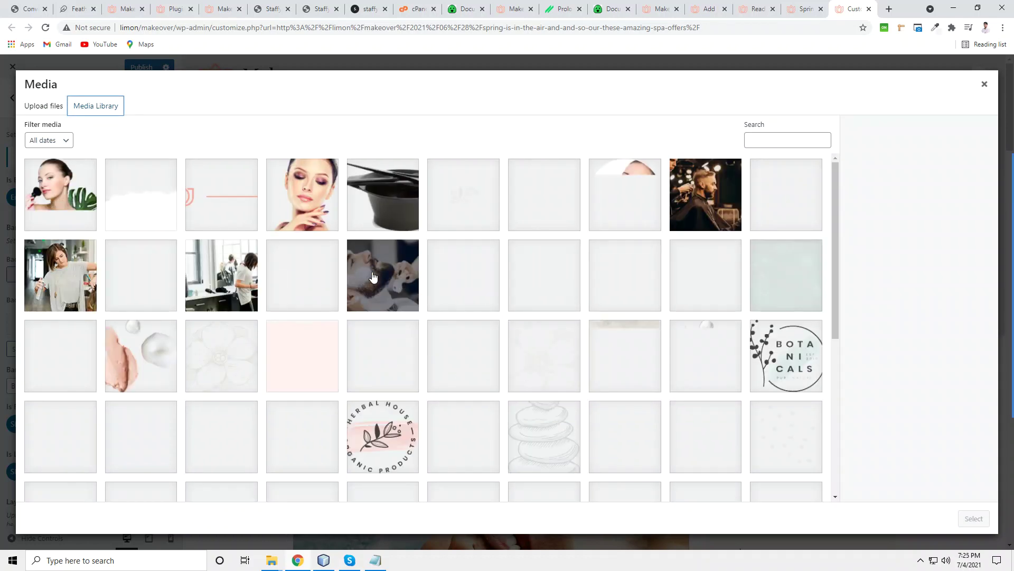
{"action": "left_click", "coordinate": [382, 275]}
{"action": "left_click", "coordinate": [974, 519]}
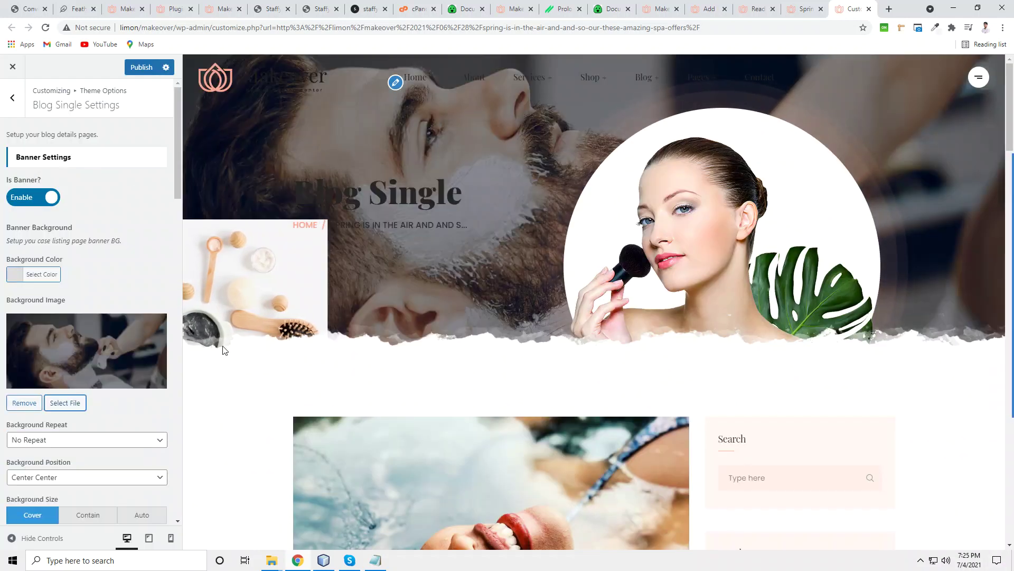
- Review the remaining banner and content settings, and examine the post preview down to its tags and share icons
{"action": "scroll", "coordinate": [56, 365], "scroll_direction": "down", "scroll_amount": 5}
{"action": "scroll", "coordinate": [58, 351], "scroll_direction": "down", "scroll_amount": 4}
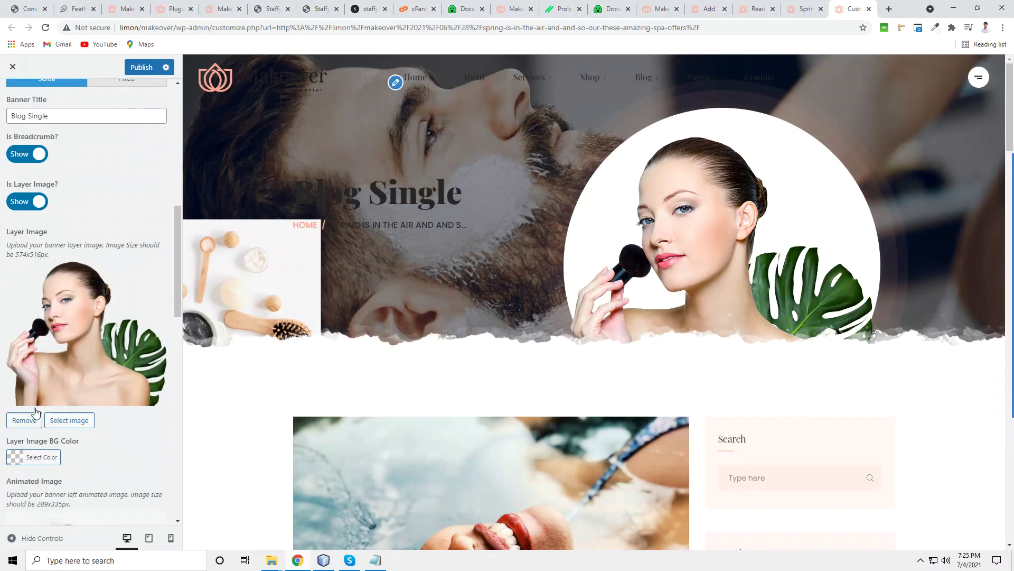
{"action": "scroll", "coordinate": [48, 363], "scroll_direction": "down", "scroll_amount": 4}
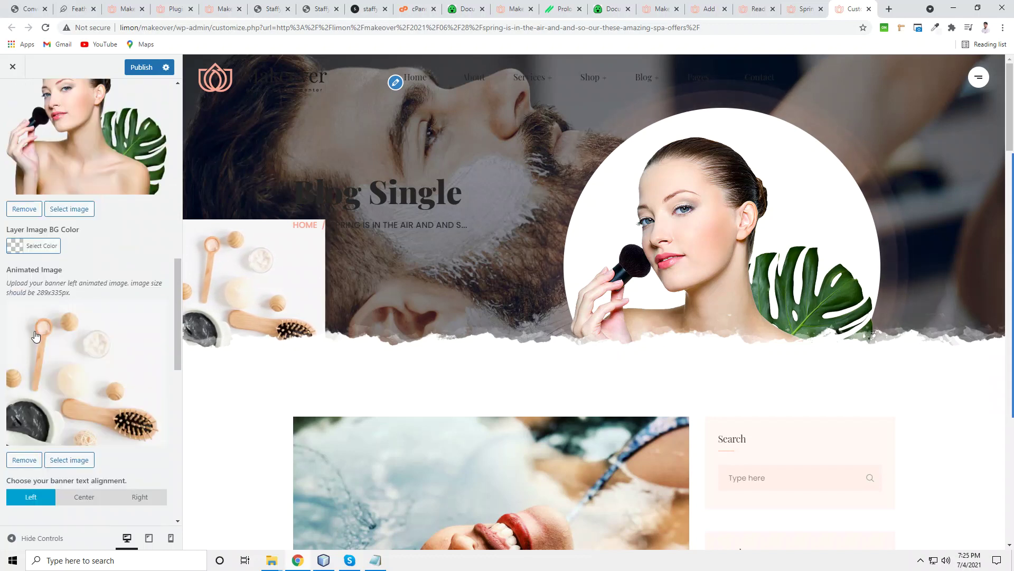
{"action": "scroll", "coordinate": [65, 347], "scroll_direction": "down", "scroll_amount": 6}
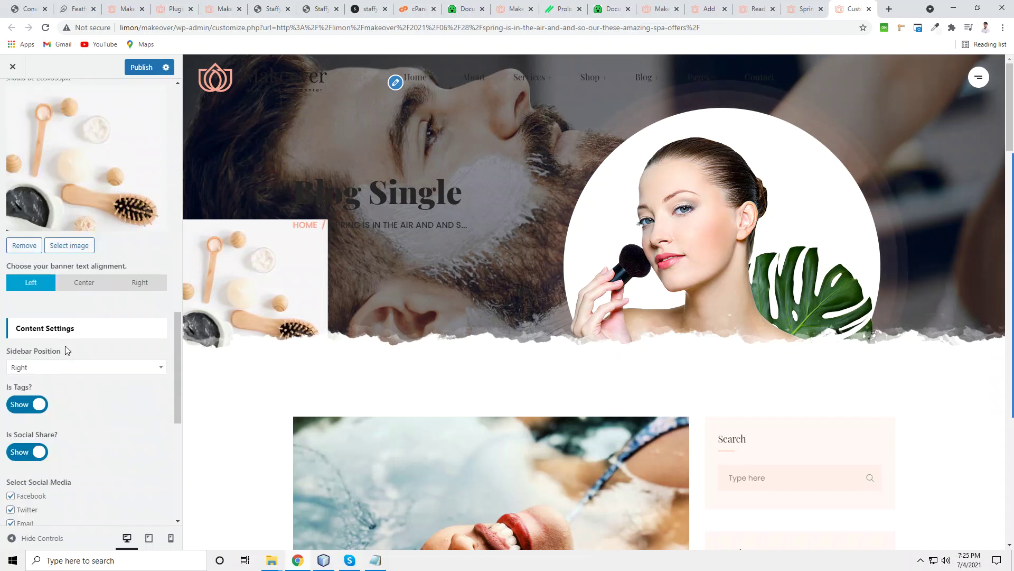
{"action": "scroll", "coordinate": [658, 295], "scroll_direction": "down", "scroll_amount": 5}
{"action": "scroll", "coordinate": [658, 295], "scroll_direction": "down", "scroll_amount": 3}
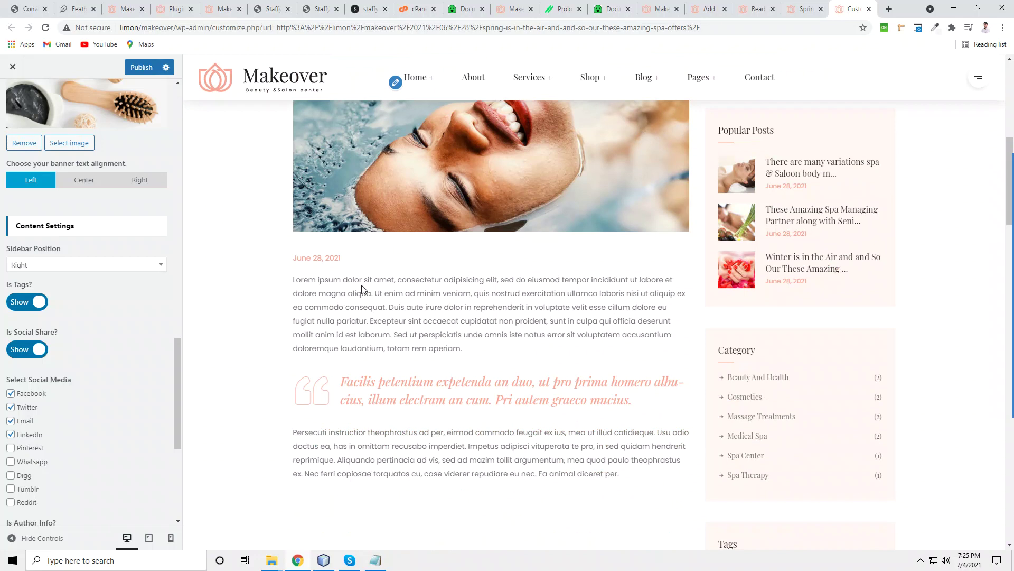
{"action": "scroll", "coordinate": [52, 324], "scroll_direction": "up", "scroll_amount": 1}
{"action": "scroll", "coordinate": [418, 350], "scroll_direction": "down", "scroll_amount": 12}
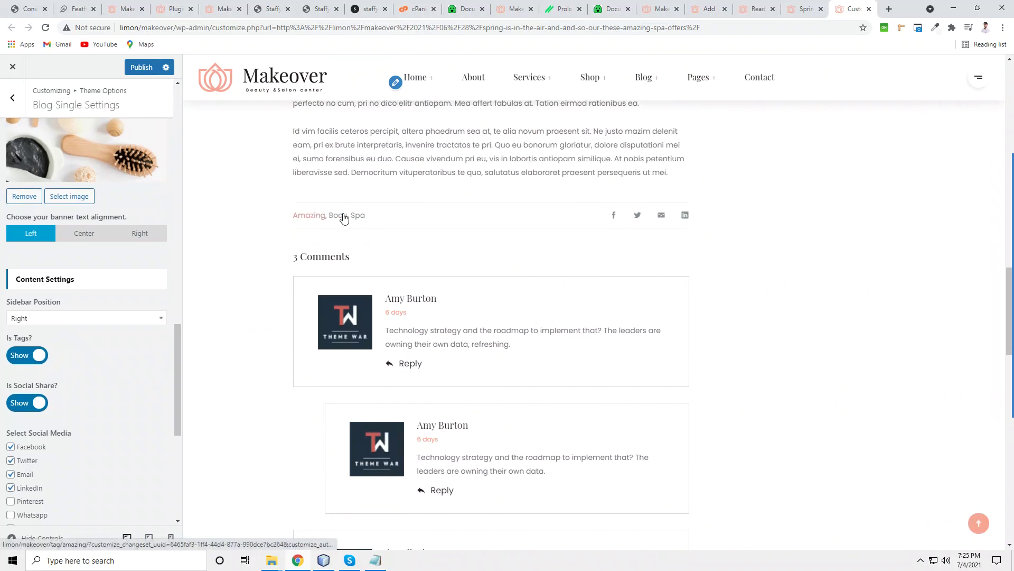
- Hide the post tags in the content settings
{"action": "left_click", "coordinate": [17, 355]}
{"action": "scroll", "coordinate": [17, 352], "scroll_direction": "up", "scroll_amount": 15}
{"action": "scroll", "coordinate": [40, 341], "scroll_direction": "down", "scroll_amount": 10}
{"action": "scroll", "coordinate": [39, 341], "scroll_direction": "down", "scroll_amount": 7}
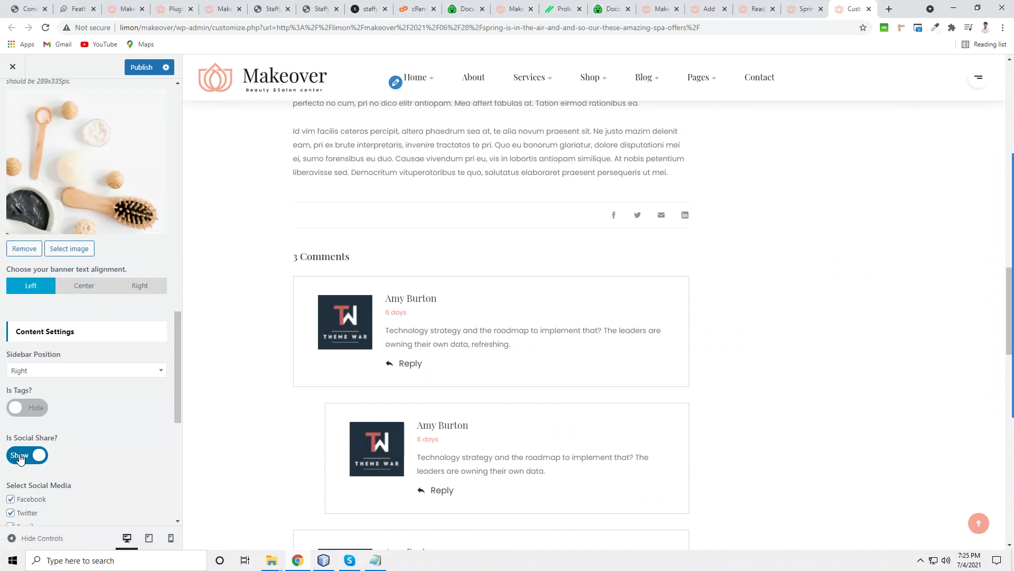
- Add Pinterest, Whatsapp, Digg, Tumblr and Reddit to the selected social media for post sharing
{"action": "scroll", "coordinate": [53, 422], "scroll_direction": "down", "scroll_amount": 3}
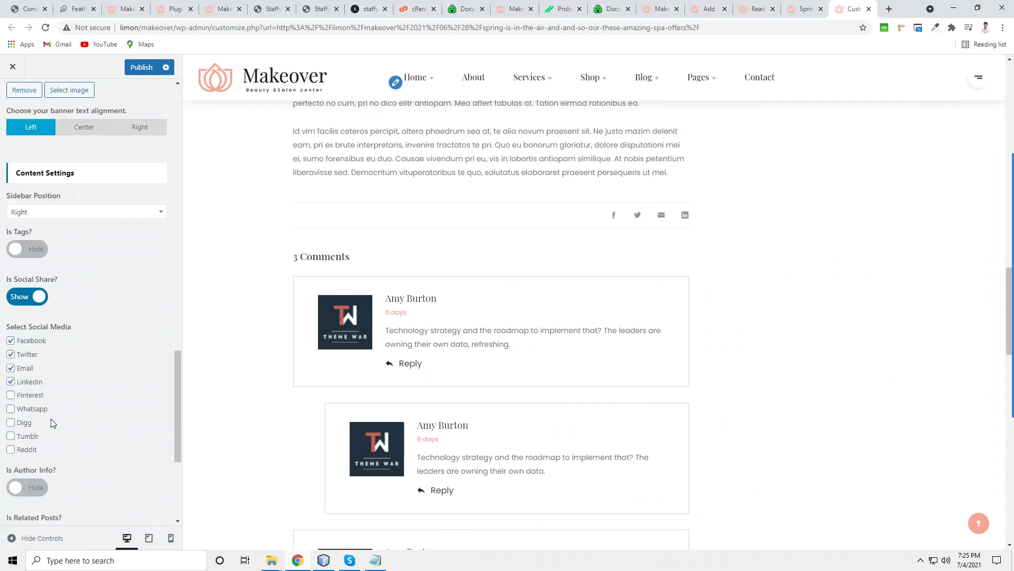
{"action": "left_click", "coordinate": [27, 395]}
{"action": "left_click", "coordinate": [24, 409]}
{"action": "left_click", "coordinate": [22, 423]}
{"action": "left_click", "coordinate": [25, 436]}
{"action": "left_click", "coordinate": [25, 450]}
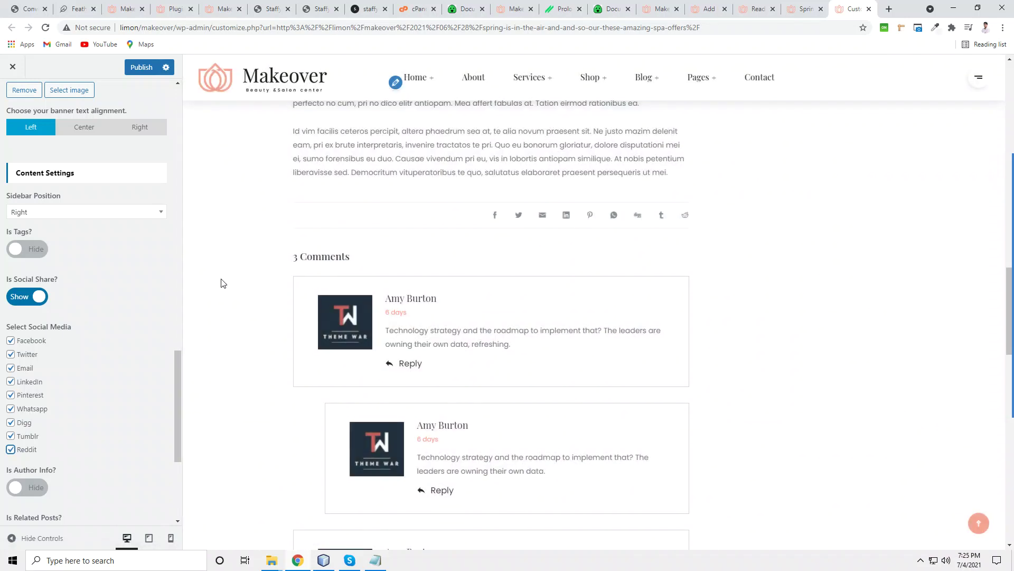
- Hide the social share links on the single post
{"action": "scroll", "coordinate": [24, 297], "scroll_direction": "up", "scroll_amount": 10}
{"action": "scroll", "coordinate": [49, 350], "scroll_direction": "down", "scroll_amount": 5}
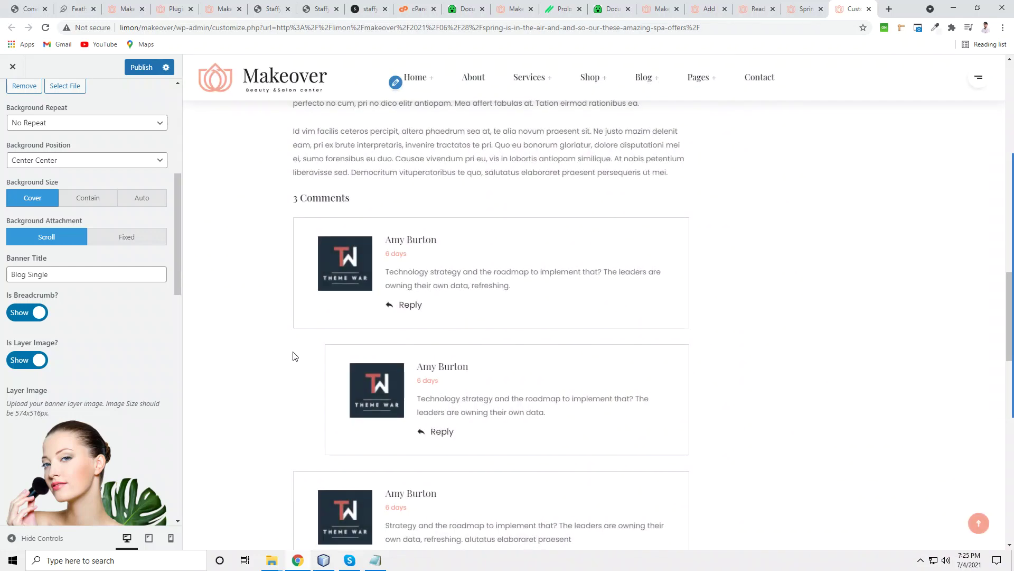
{"action": "scroll", "coordinate": [56, 379], "scroll_direction": "down", "scroll_amount": 8}
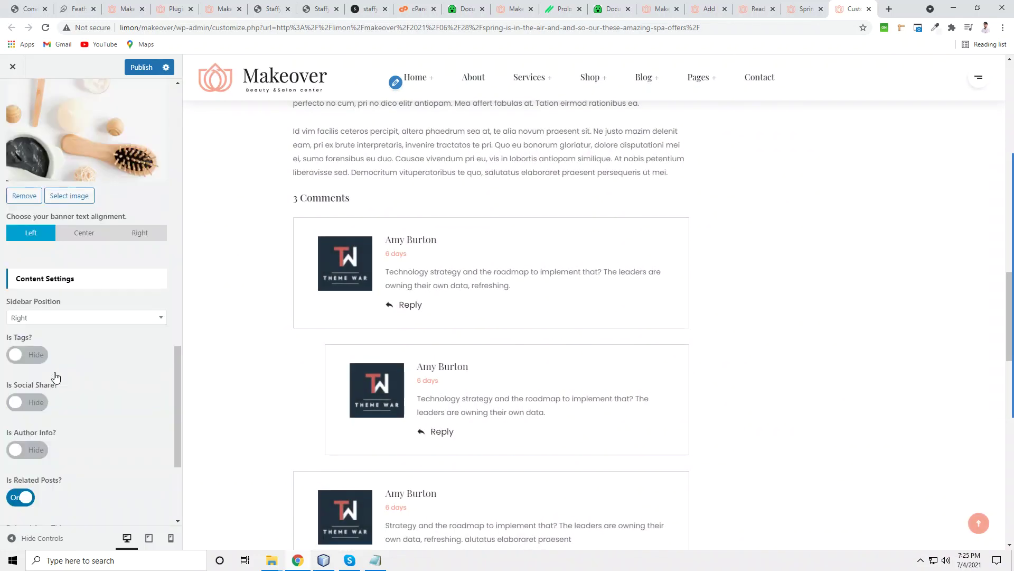
- Turn off the related posts section and check the area below the comment form in the preview
{"action": "scroll", "coordinate": [55, 375], "scroll_direction": "down", "scroll_amount": 3}
{"action": "scroll", "coordinate": [422, 325], "scroll_direction": "down", "scroll_amount": 7}
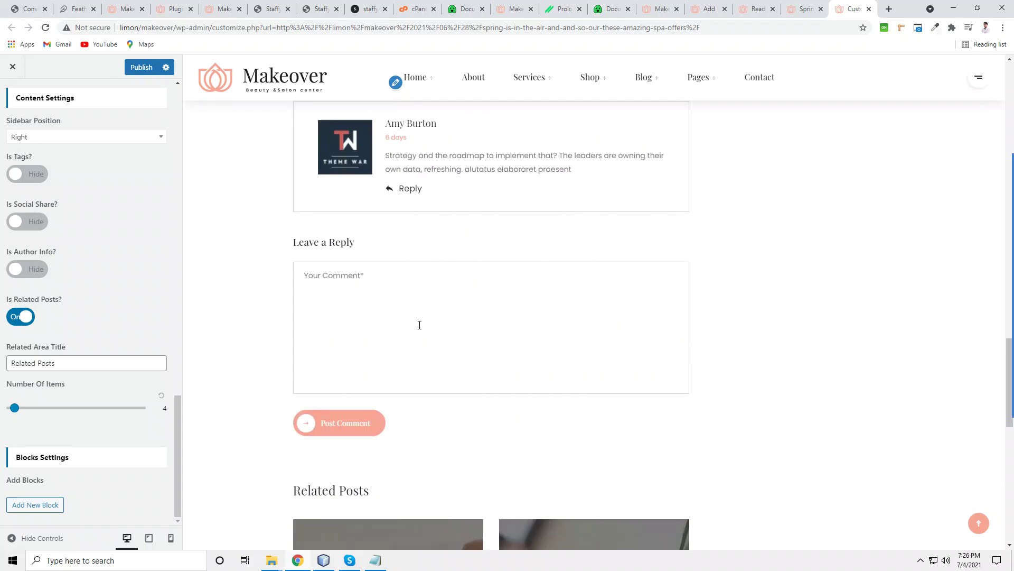
{"action": "scroll", "coordinate": [423, 325], "scroll_direction": "down", "scroll_amount": 4}
{"action": "scroll", "coordinate": [391, 410], "scroll_direction": "down", "scroll_amount": 1}
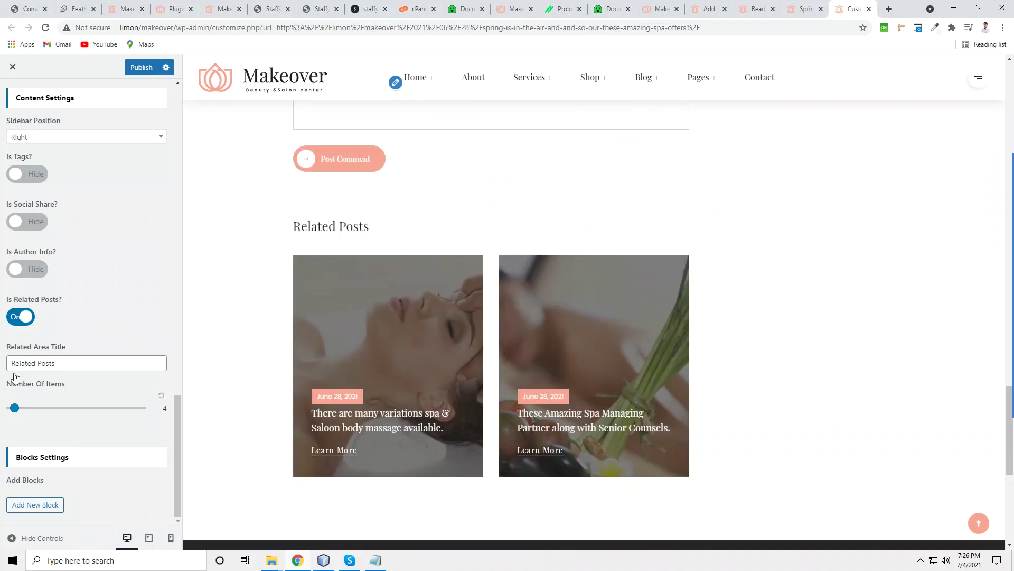
{"action": "left_click", "coordinate": [16, 317]}
{"action": "scroll", "coordinate": [11, 317], "scroll_direction": "up", "scroll_amount": 15}
{"action": "scroll", "coordinate": [60, 423], "scroll_direction": "down", "scroll_amount": 15}
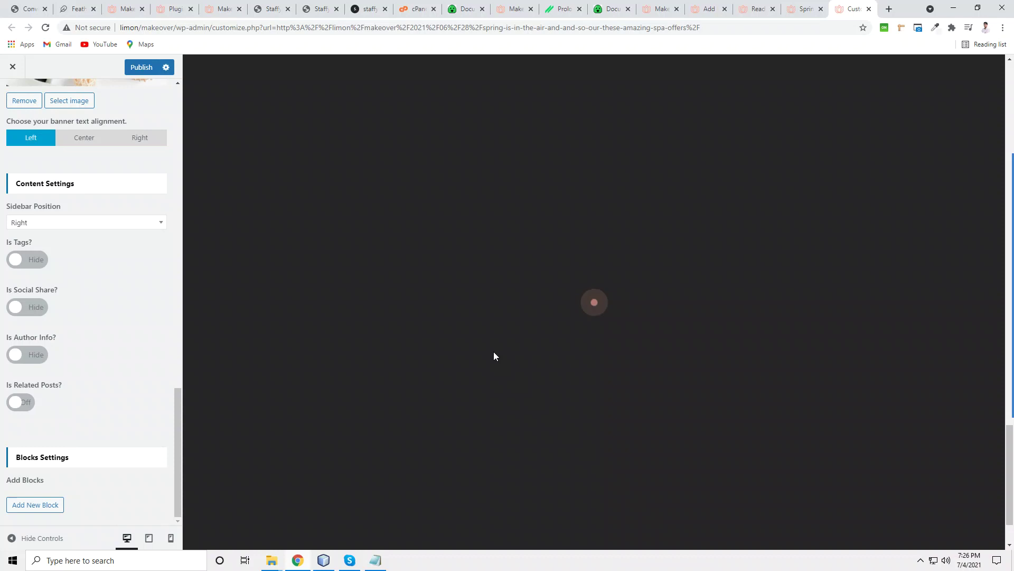
{"action": "scroll", "coordinate": [449, 386], "scroll_direction": "up", "scroll_amount": 5}
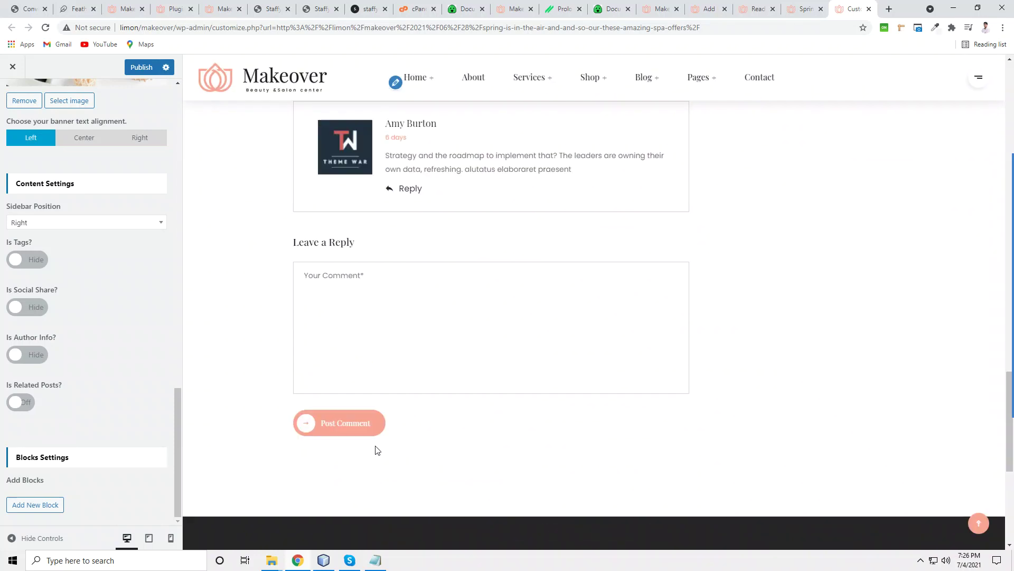
{"action": "scroll", "coordinate": [378, 450], "scroll_direction": "down", "scroll_amount": 5}
- Turn the related posts section back on
{"action": "scroll", "coordinate": [22, 465], "scroll_direction": "up", "scroll_amount": 10}
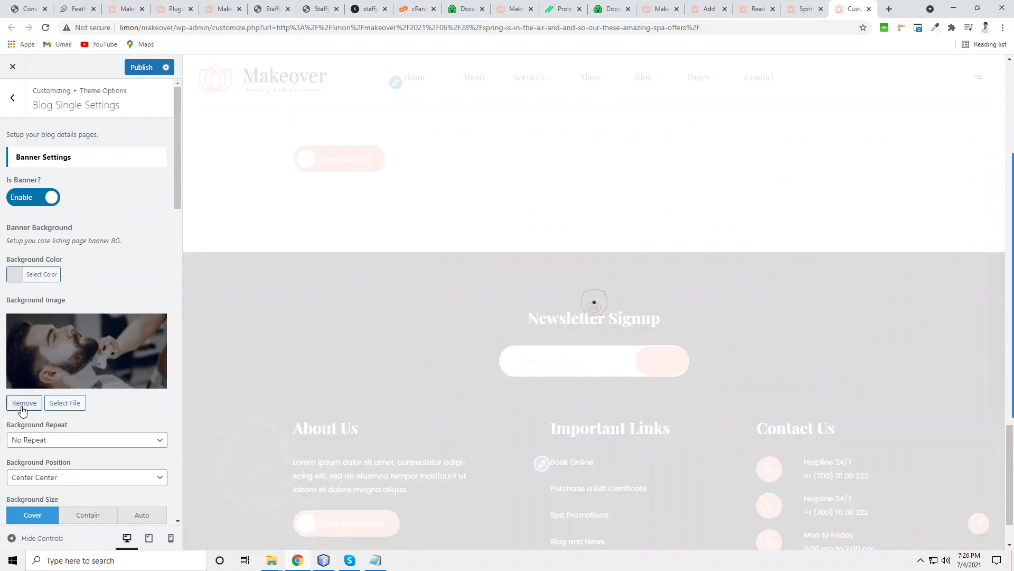
{"action": "scroll", "coordinate": [21, 410], "scroll_direction": "down", "scroll_amount": 15}
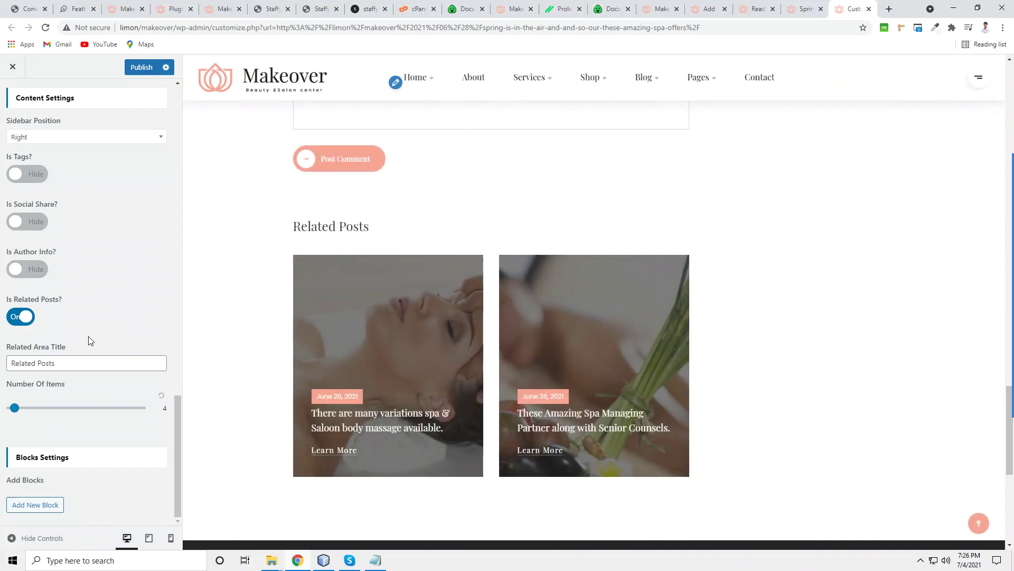
- Show the author info box on the single post and publish the customizer changes
{"action": "scroll", "coordinate": [373, 255], "scroll_direction": "up", "scroll_amount": 12}
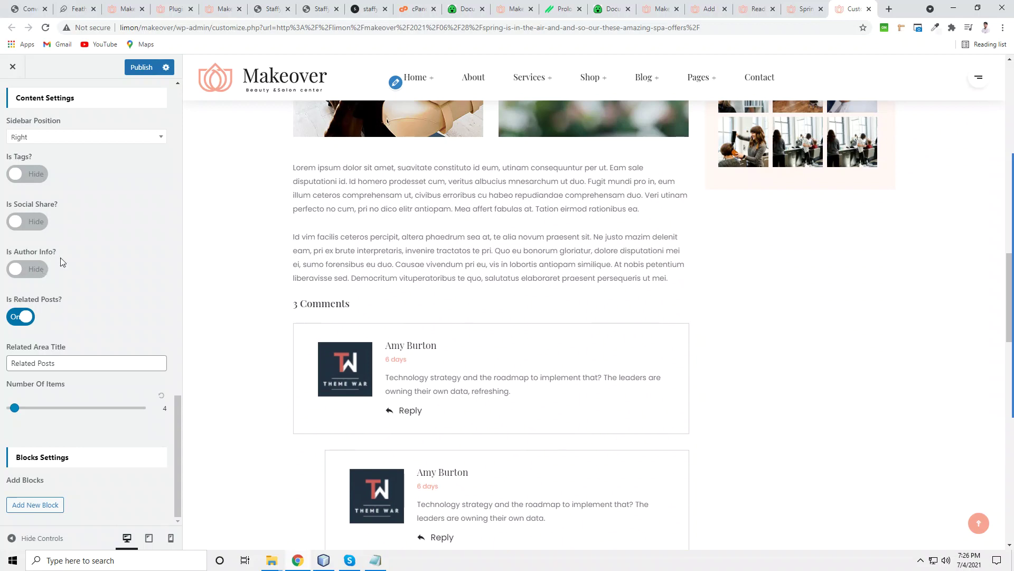
{"action": "left_click", "coordinate": [37, 274]}
{"action": "scroll", "coordinate": [50, 324], "scroll_direction": "down", "scroll_amount": 15}
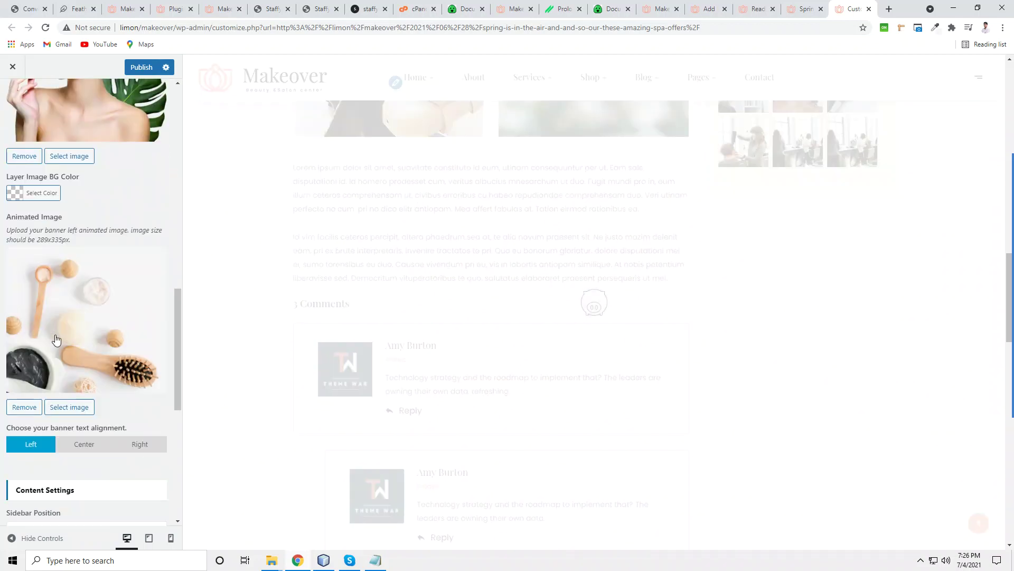
{"action": "scroll", "coordinate": [56, 339], "scroll_direction": "down", "scroll_amount": 1}
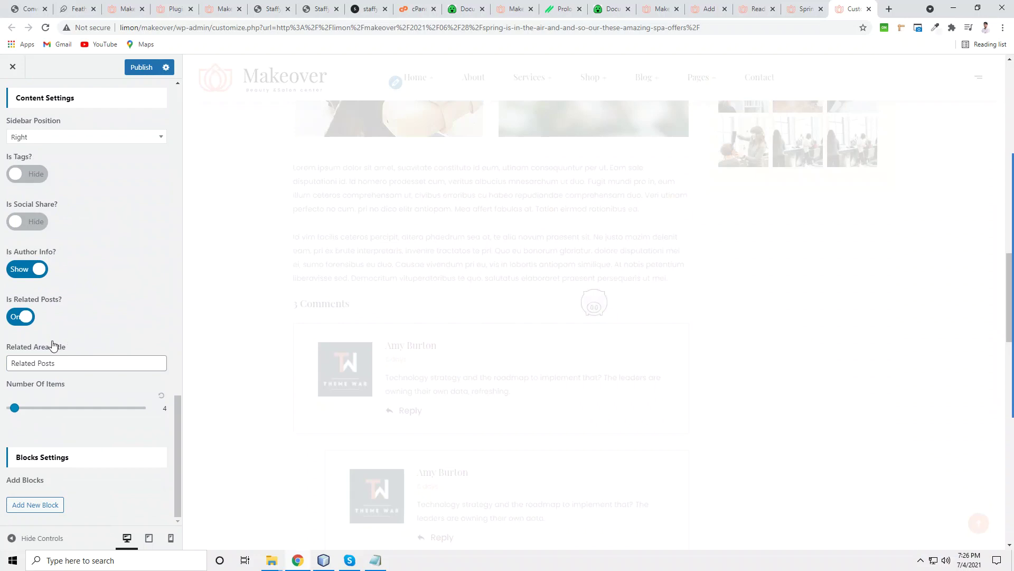
{"action": "scroll", "coordinate": [53, 344], "scroll_direction": "up", "scroll_amount": 2}
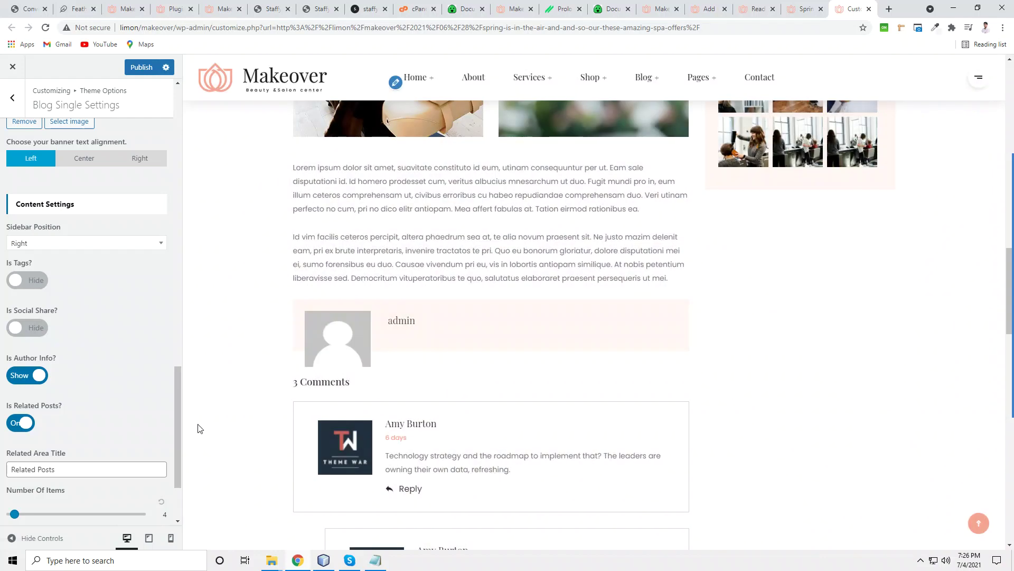
{"action": "left_click", "coordinate": [141, 67]}
- Go to the WordPress dashboard tab and open the current user's profile page
{"action": "left_click", "coordinate": [755, 8]}
{"action": "scroll", "coordinate": [60, 405], "scroll_direction": "down", "scroll_amount": 2}
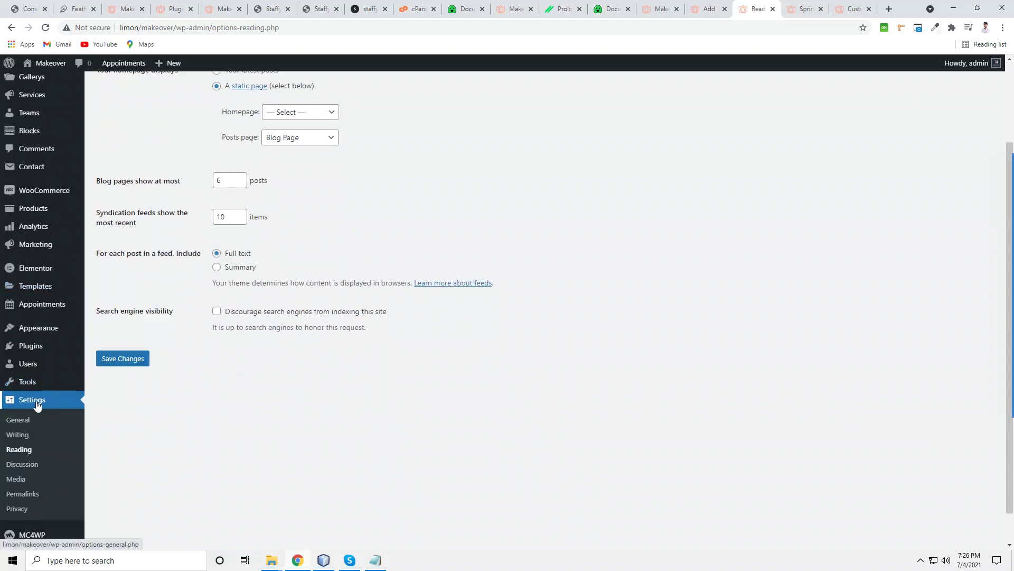
{"action": "mouse_move", "coordinate": [27, 364]}
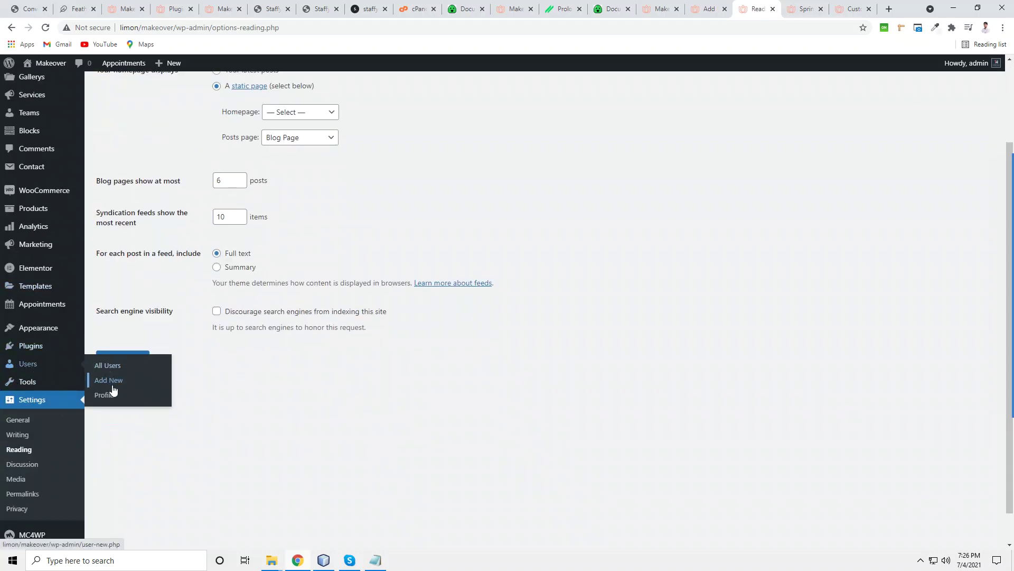
{"action": "left_click", "coordinate": [109, 394]}
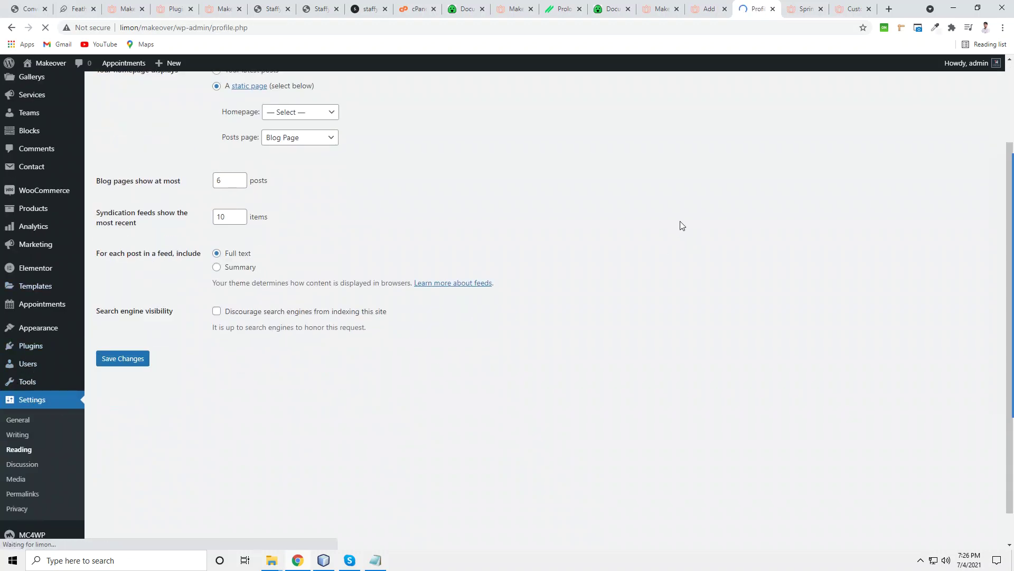
- Enter the author's first and last name in the profile and display the full name, first name first, publicly
{"action": "scroll", "coordinate": [407, 313], "scroll_direction": "down", "scroll_amount": 5}
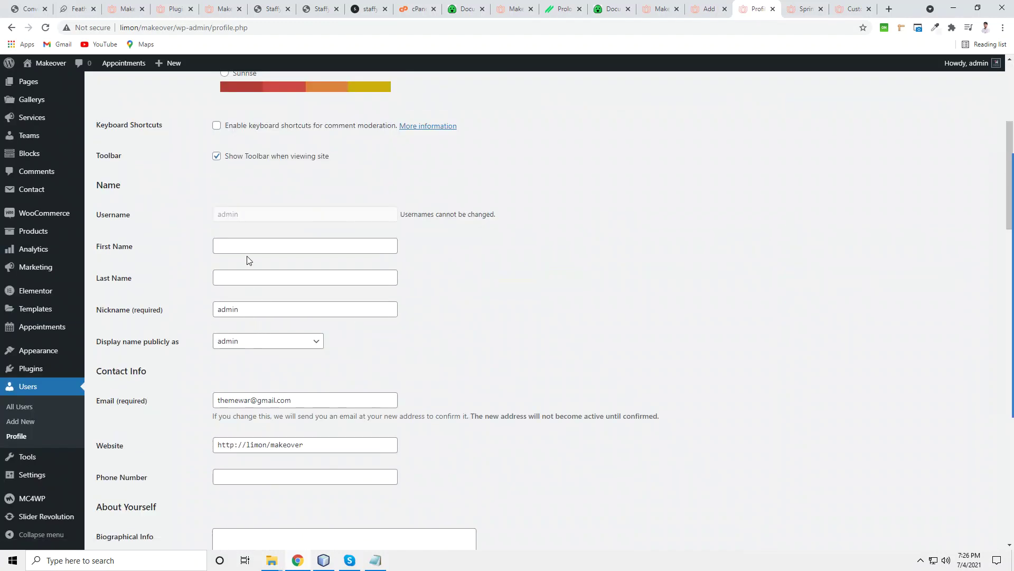
{"action": "left_click", "coordinate": [251, 244]}
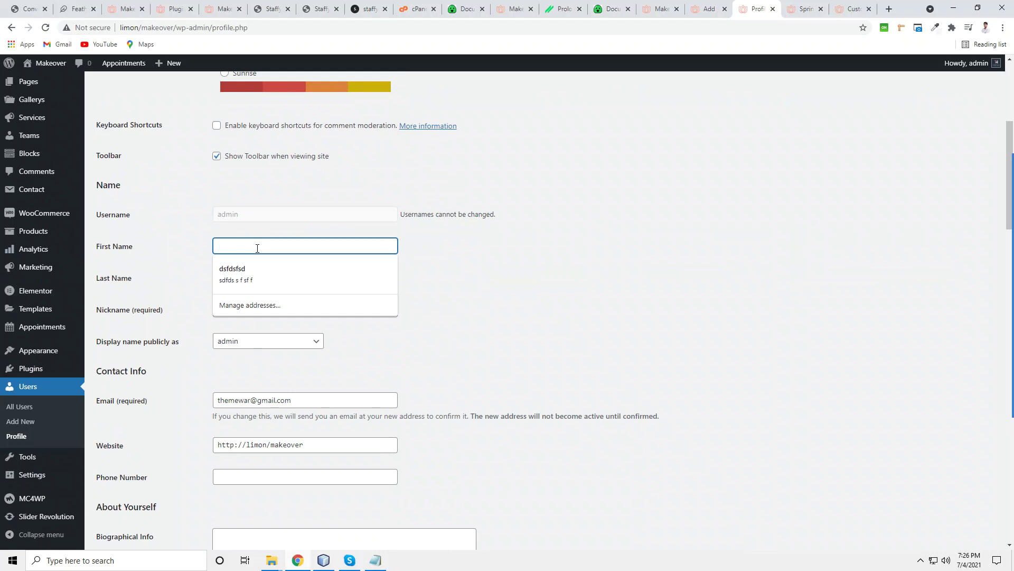
{"action": "type", "text": "Amy"}
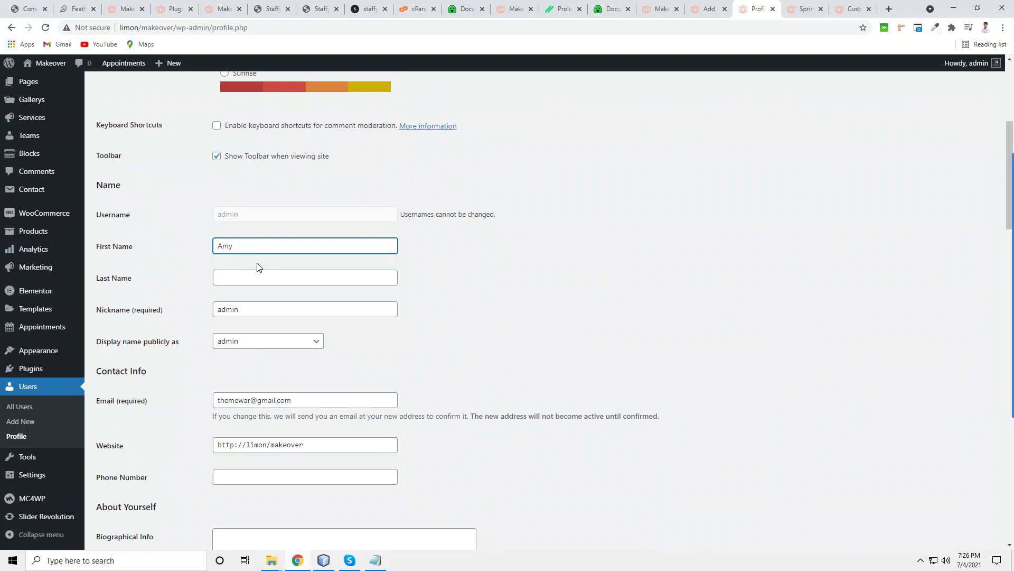
{"action": "left_click", "coordinate": [253, 271]}
{"action": "type", "text": "B"}
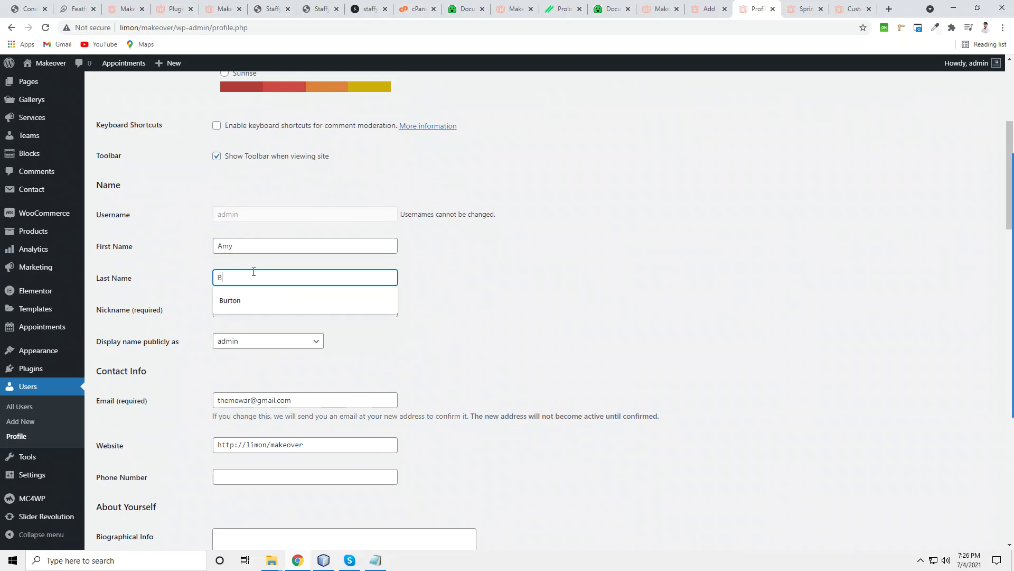
{"action": "left_click", "coordinate": [242, 302]}
{"action": "left_click", "coordinate": [264, 340]}
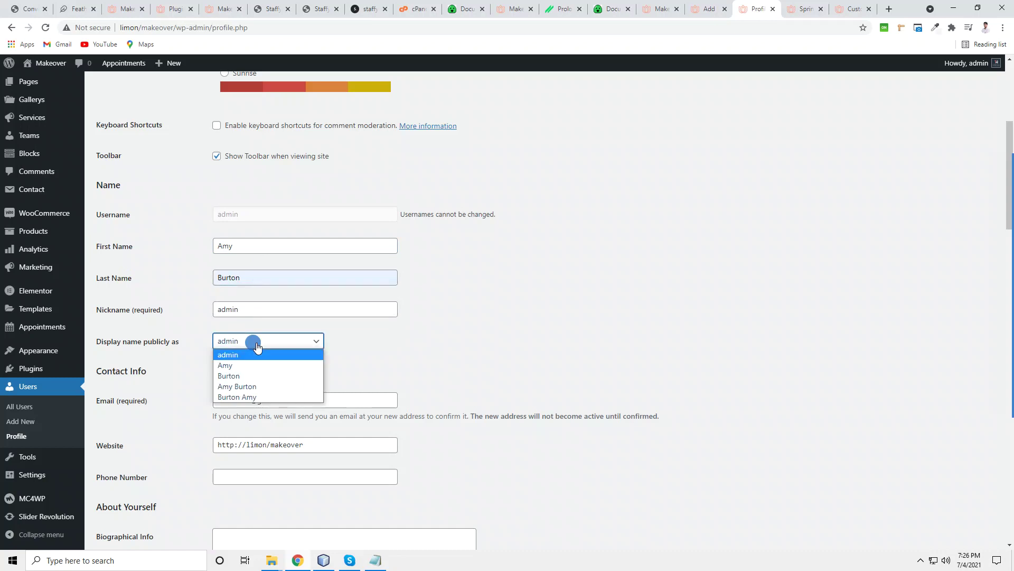
{"action": "left_click", "coordinate": [247, 387]}
- Copy the placeholder text from "it, sed do eiusmod" to "vel facilisis." under the News Feed heading of the Makeover HTML demo
{"action": "scroll", "coordinate": [382, 363], "scroll_direction": "down", "scroll_amount": 5}
{"action": "left_click", "coordinate": [280, 269]}
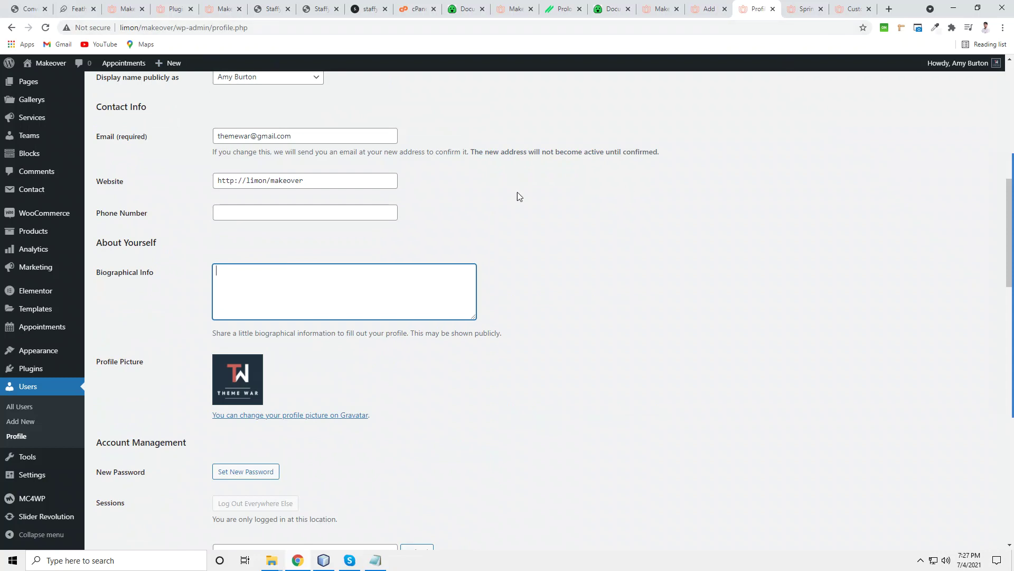
{"action": "left_click", "coordinate": [126, 9]}
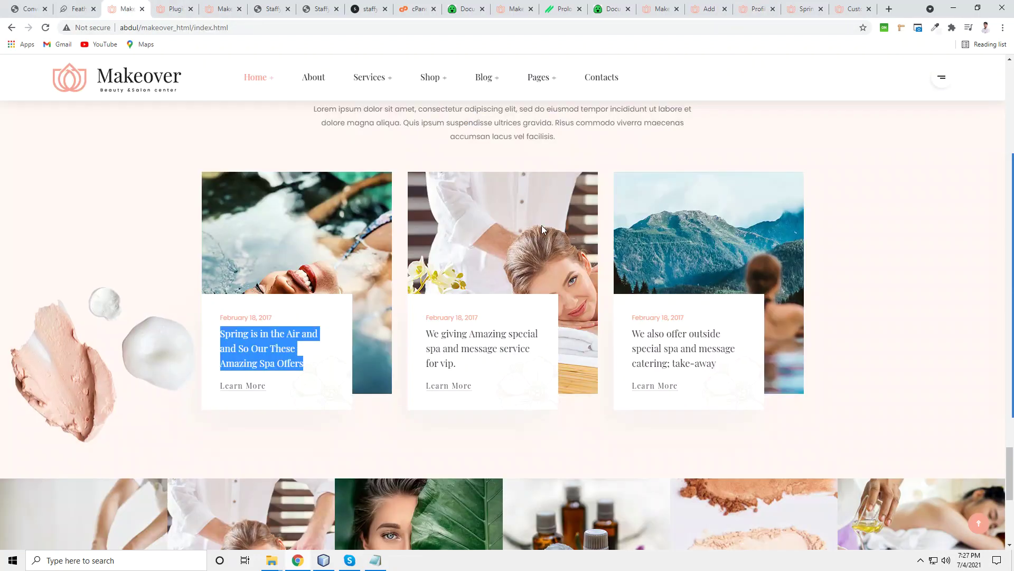
{"action": "scroll", "coordinate": [500, 229], "scroll_direction": "up", "scroll_amount": 2}
{"action": "scroll", "coordinate": [499, 229], "scroll_direction": "up", "scroll_amount": 1}
{"action": "left_click", "coordinate": [537, 224]}
{"action": "left_click_drag", "start_coordinate": [511, 215], "coordinate": [571, 247]}
{"action": "key", "text": "ctrl+c"}
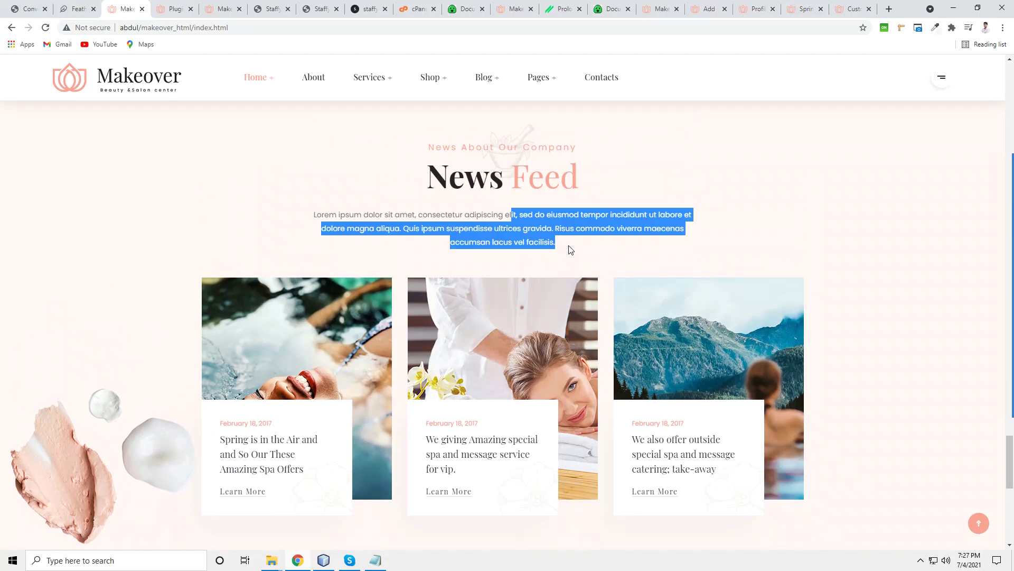
- Paste the copied text into the profile's Biographical Info and delete its last sentence, starting with "Risus commodo"
{"action": "left_click", "coordinate": [755, 9]}
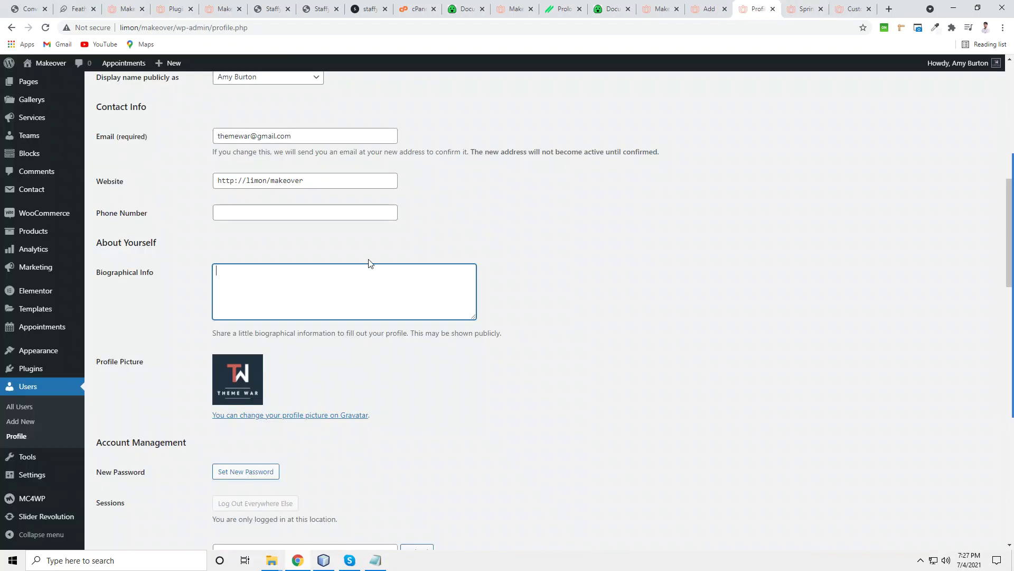
{"action": "key", "text": "ctrl+v"}
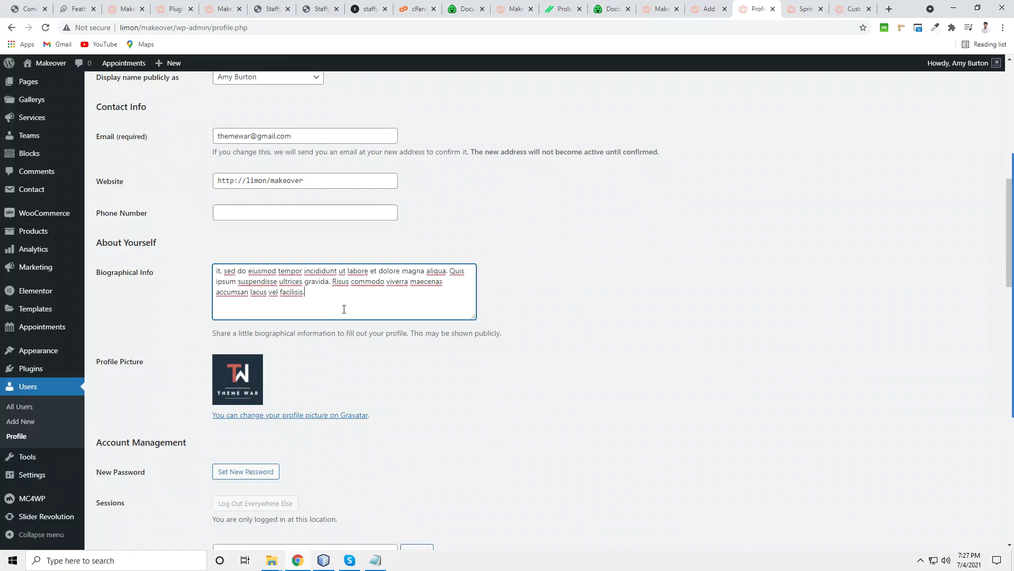
{"action": "left_click_drag", "start_coordinate": [344, 295], "coordinate": [333, 281]}
{"action": "key", "text": "BackSpace"}
{"action": "left_click", "coordinate": [561, 319]}
- Set the user avatar to the author.jpg portrait from the media library
{"action": "scroll", "coordinate": [423, 305], "scroll_direction": "down", "scroll_amount": 4}
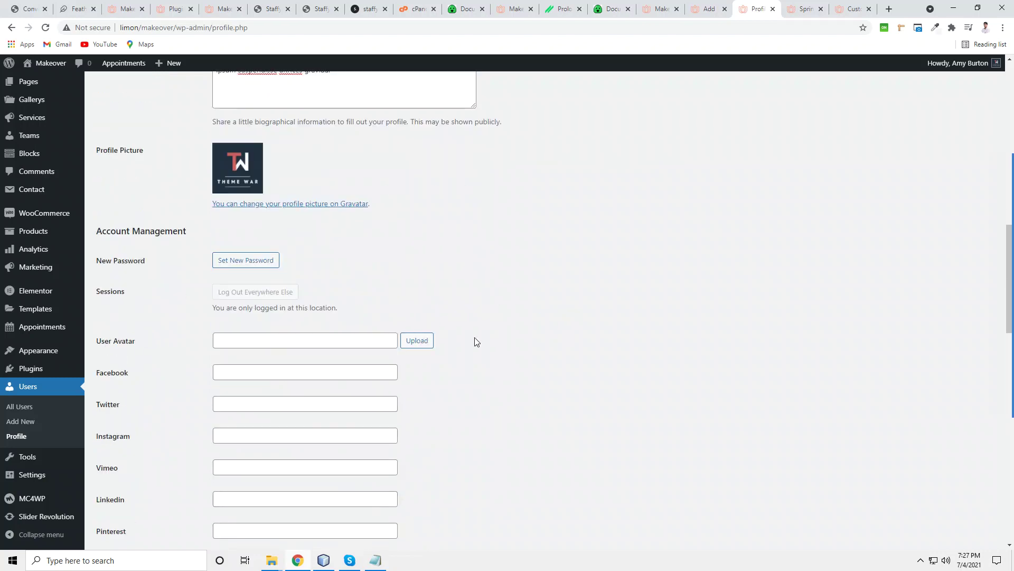
{"action": "left_click", "coordinate": [423, 340]}
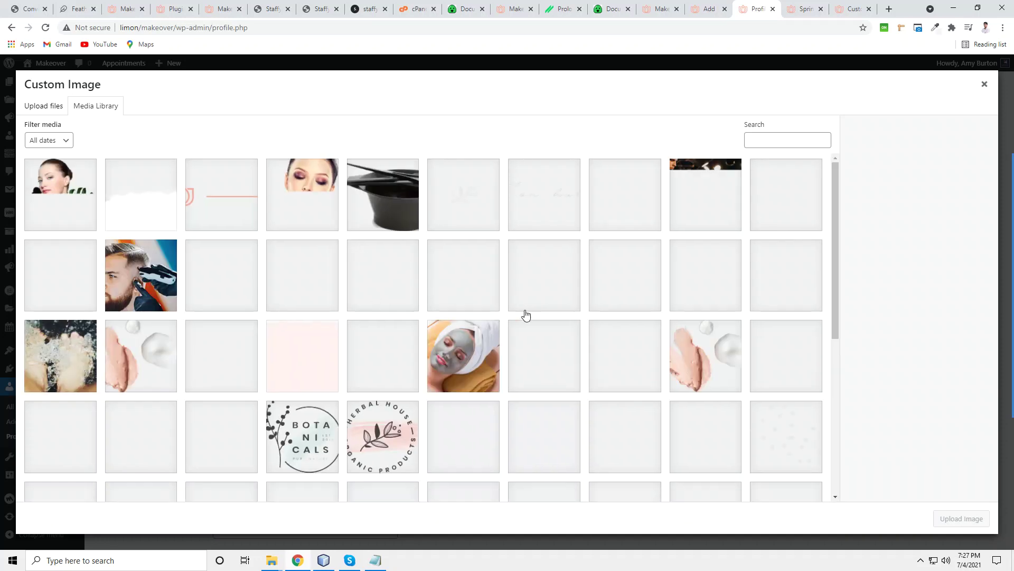
{"action": "scroll", "coordinate": [533, 312], "scroll_direction": "down", "scroll_amount": 4}
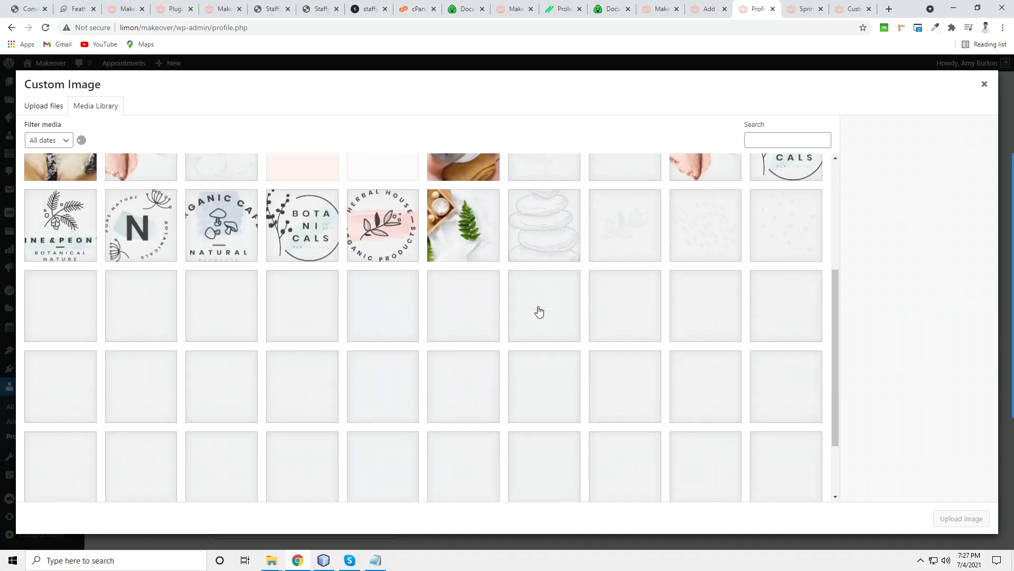
{"action": "scroll", "coordinate": [539, 312], "scroll_direction": "down", "scroll_amount": 3}
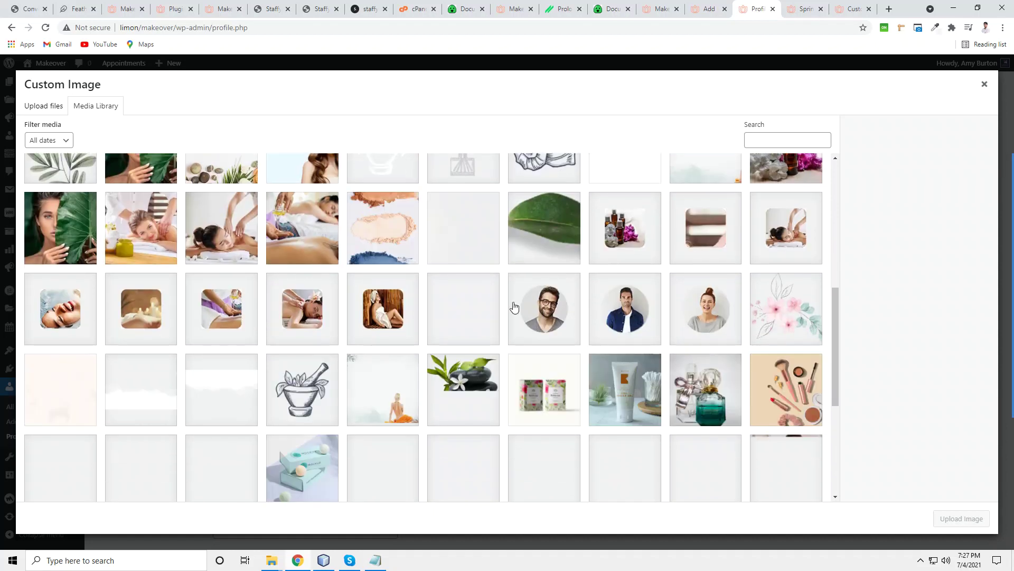
{"action": "scroll", "coordinate": [634, 312], "scroll_direction": "down", "scroll_amount": 4}
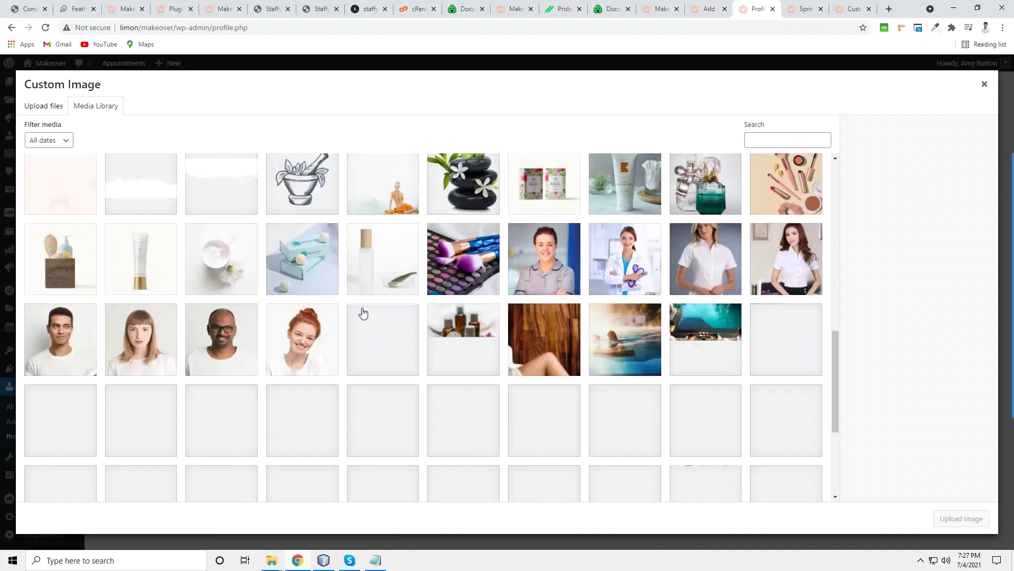
{"action": "scroll", "coordinate": [448, 317], "scroll_direction": "down", "scroll_amount": 3}
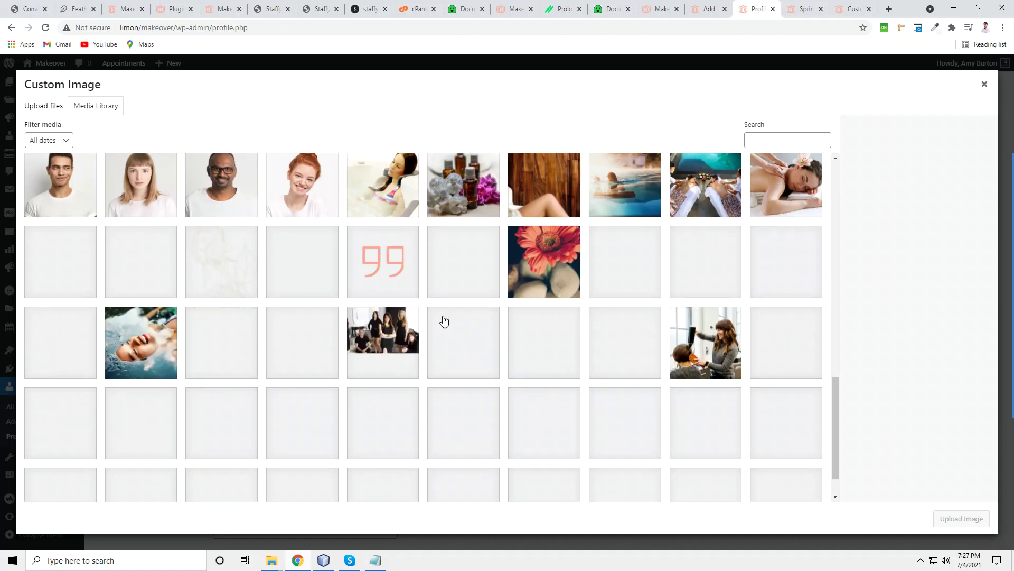
{"action": "scroll", "coordinate": [444, 320], "scroll_direction": "down", "scroll_amount": 1}
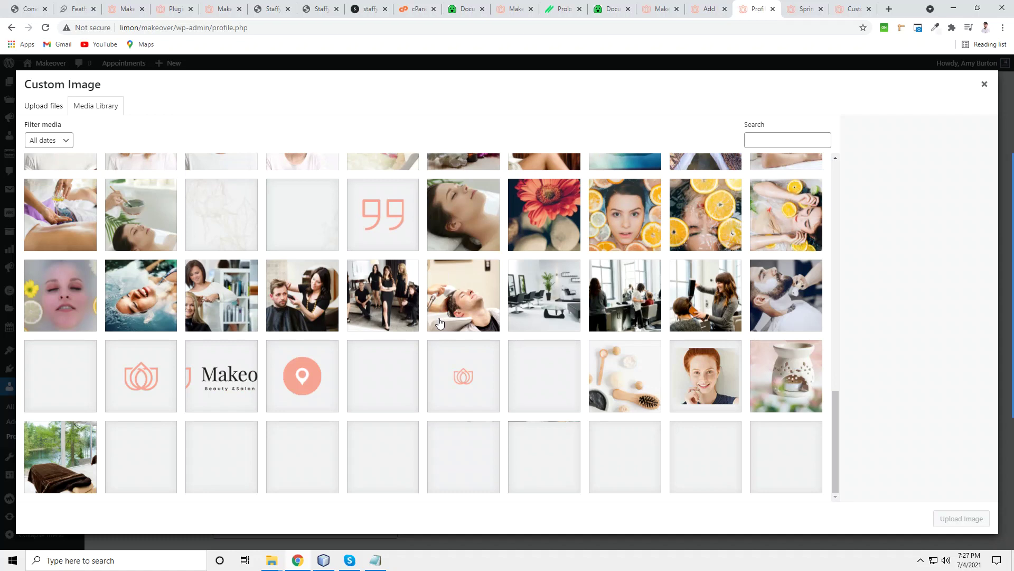
{"action": "left_click", "coordinate": [687, 376]}
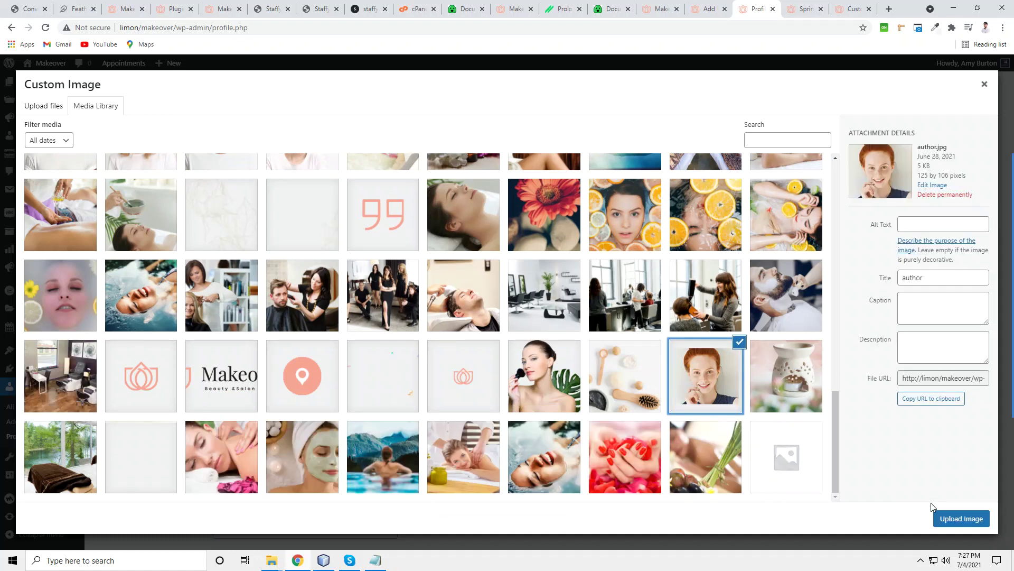
{"action": "left_click", "coordinate": [958, 517]}
- Leave the social profile fields empty and save the updated user profile
{"action": "scroll", "coordinate": [339, 340], "scroll_direction": "down", "scroll_amount": 4}
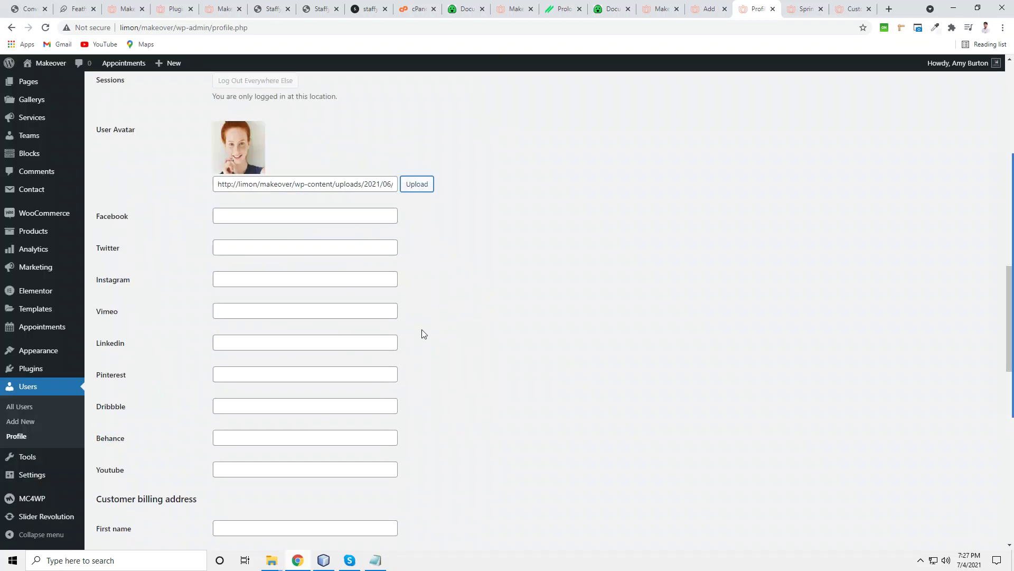
{"action": "scroll", "coordinate": [422, 337], "scroll_direction": "up", "scroll_amount": 2}
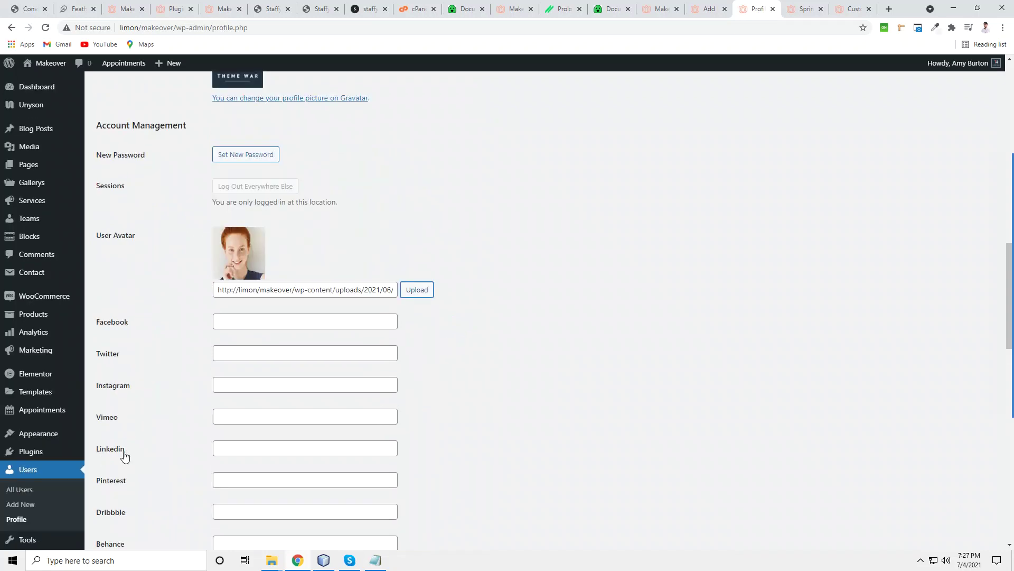
{"action": "scroll", "coordinate": [158, 454], "scroll_direction": "down", "scroll_amount": 7}
{"action": "scroll", "coordinate": [195, 447], "scroll_direction": "down", "scroll_amount": 10}
{"action": "left_click", "coordinate": [133, 495]}
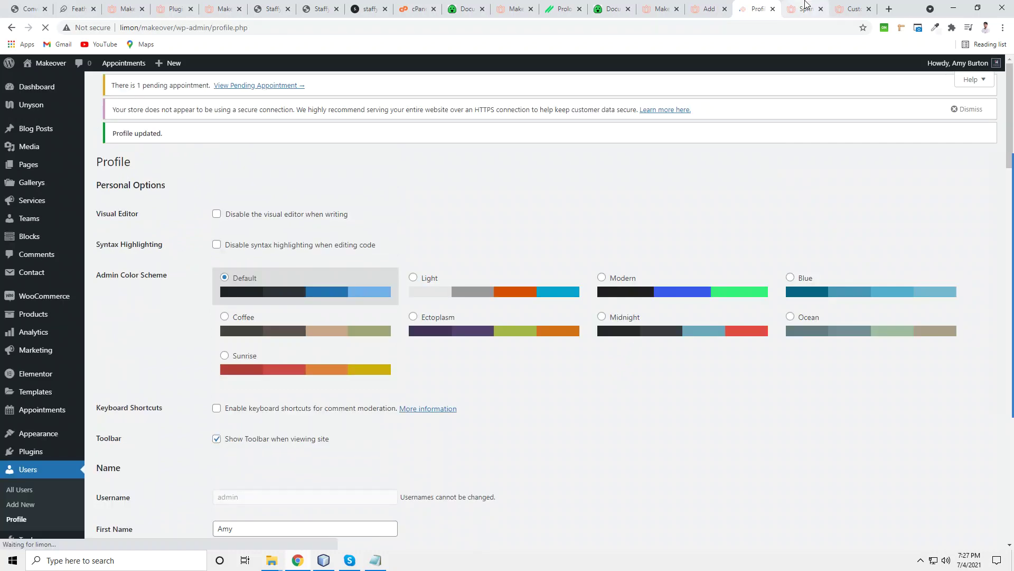
- Reload the live single post page and check the author info box above the comments
{"action": "left_click", "coordinate": [844, 9]}
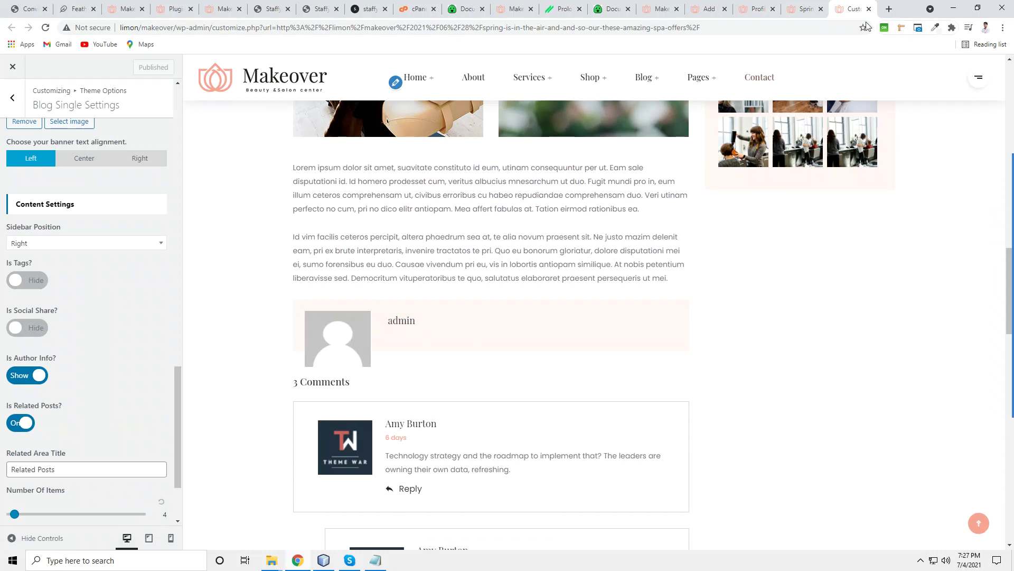
{"action": "left_click", "coordinate": [807, 8]}
{"action": "scroll", "coordinate": [416, 318], "scroll_direction": "down", "scroll_amount": 10}
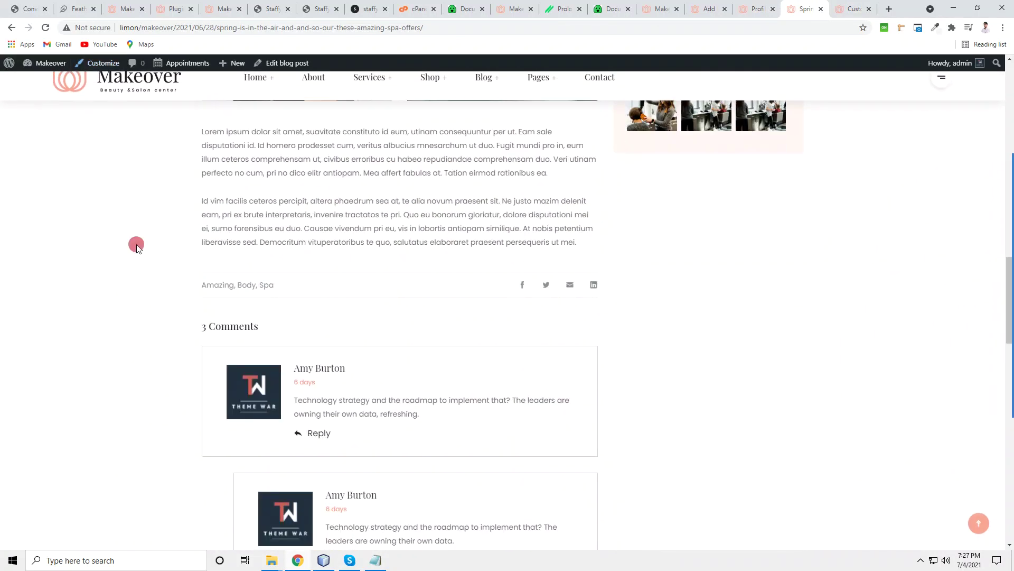
{"action": "right_click", "coordinate": [136, 244]}
{"action": "left_click", "coordinate": [159, 278]}
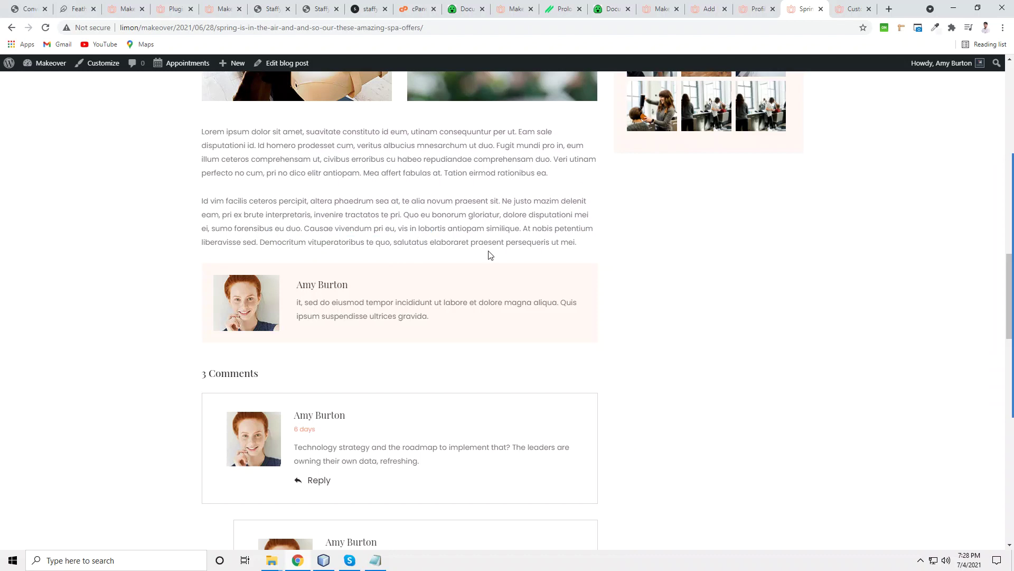
{"action": "scroll", "coordinate": [478, 237], "scroll_direction": "up", "scroll_amount": 3}
- Switch to Notepad, add the note "We can overwrite those option only for this post....." and return to the post page
{"action": "left_click", "coordinate": [375, 561]}
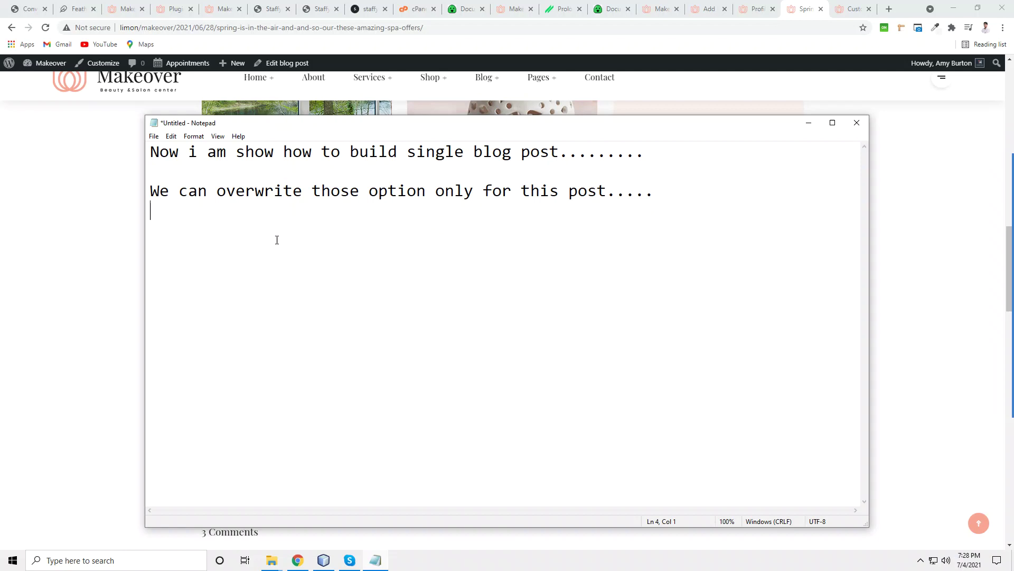
{"action": "left_click", "coordinate": [106, 228]}
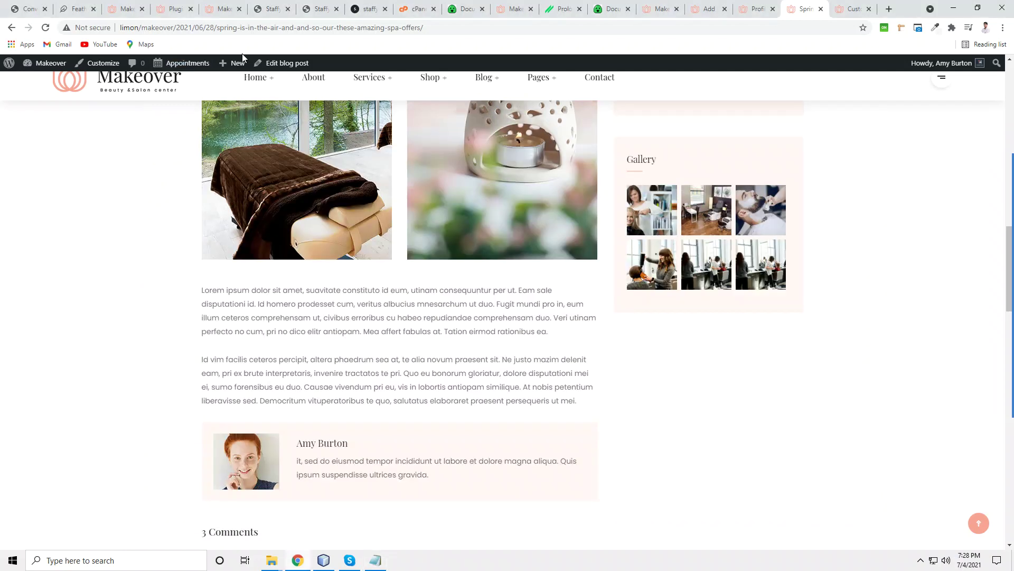
- Open the spa offers post for editing in a new tab and enable its own banner settings instead of the global ones
{"action": "middle_click", "coordinate": [280, 63]}
{"action": "left_click", "coordinate": [809, 7]}
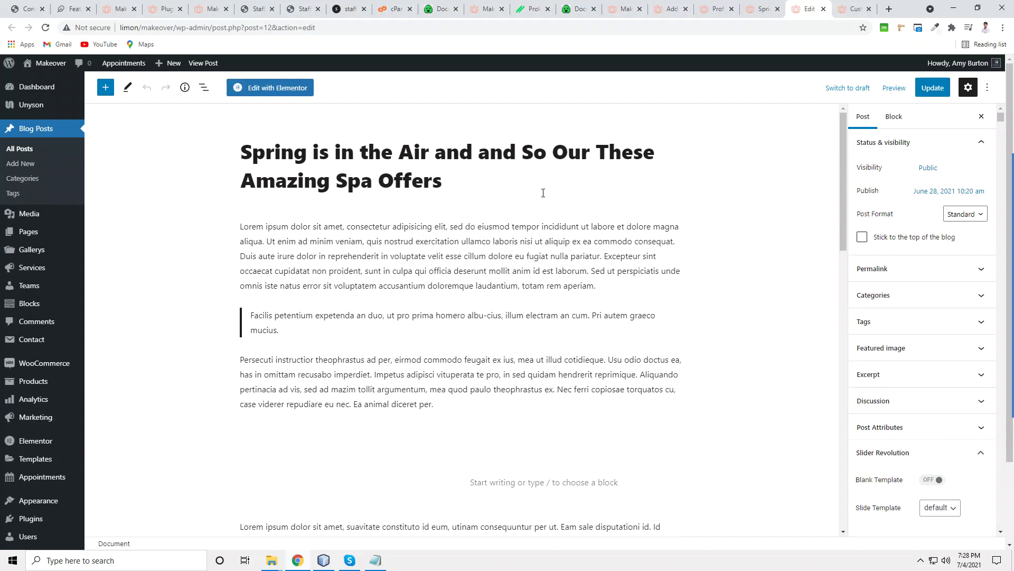
{"action": "left_click", "coordinate": [418, 254]}
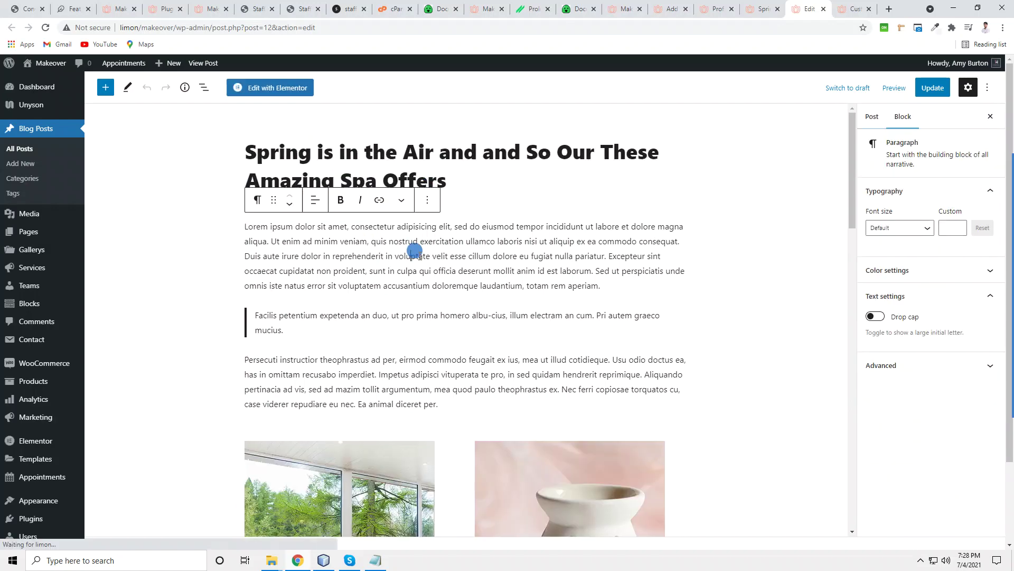
{"action": "scroll", "coordinate": [419, 256], "scroll_direction": "down", "scroll_amount": 10}
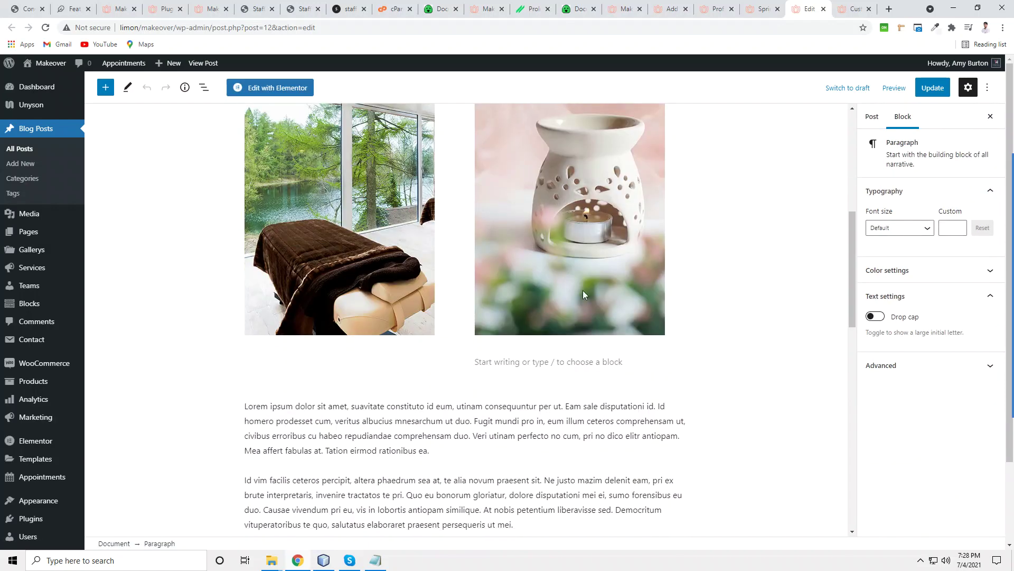
{"action": "scroll", "coordinate": [522, 252], "scroll_direction": "down", "scroll_amount": 2}
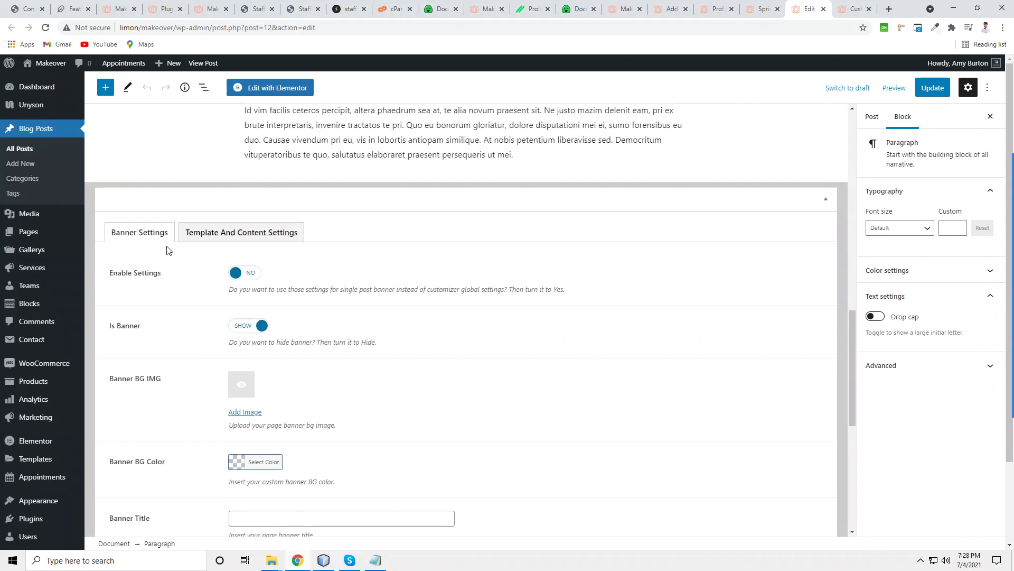
{"action": "left_click", "coordinate": [252, 274]}
{"action": "scroll", "coordinate": [314, 336], "scroll_direction": "down", "scroll_amount": 2}
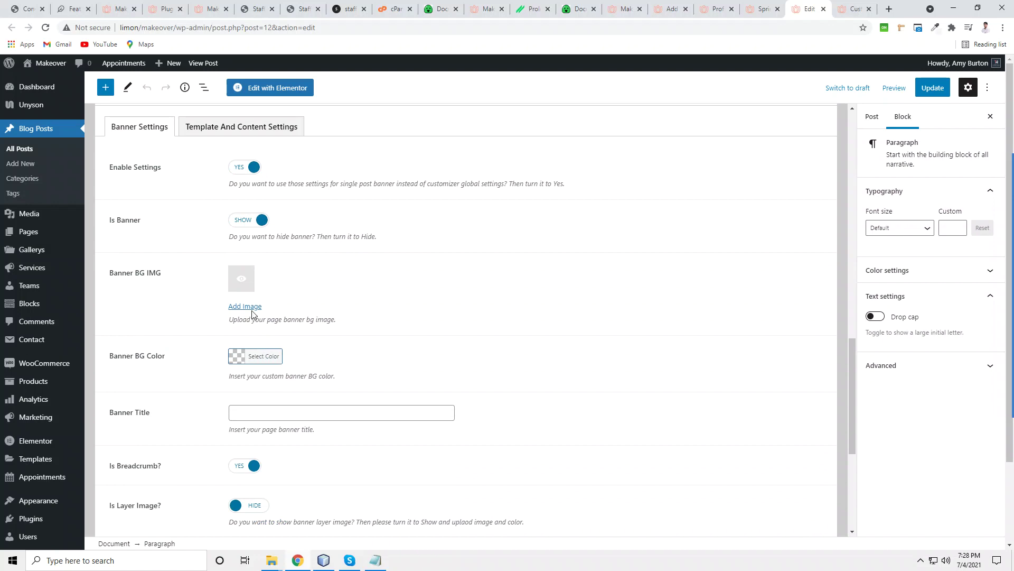
- Leave the post's banner background image unset and set the banner background color to #fcfcfc
{"action": "left_click", "coordinate": [251, 307]}
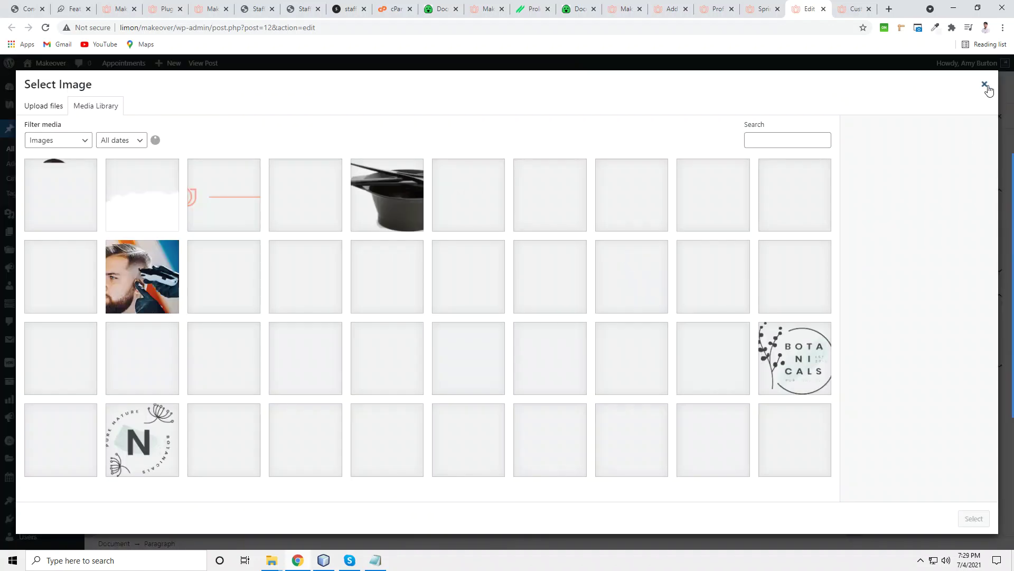
{"action": "key", "text": "Escape"}
{"action": "left_click", "coordinate": [237, 355]}
{"action": "scroll", "coordinate": [259, 379], "scroll_direction": "down", "scroll_amount": 1}
{"action": "left_click_drag", "start_coordinate": [257, 349], "coordinate": [313, 330]}
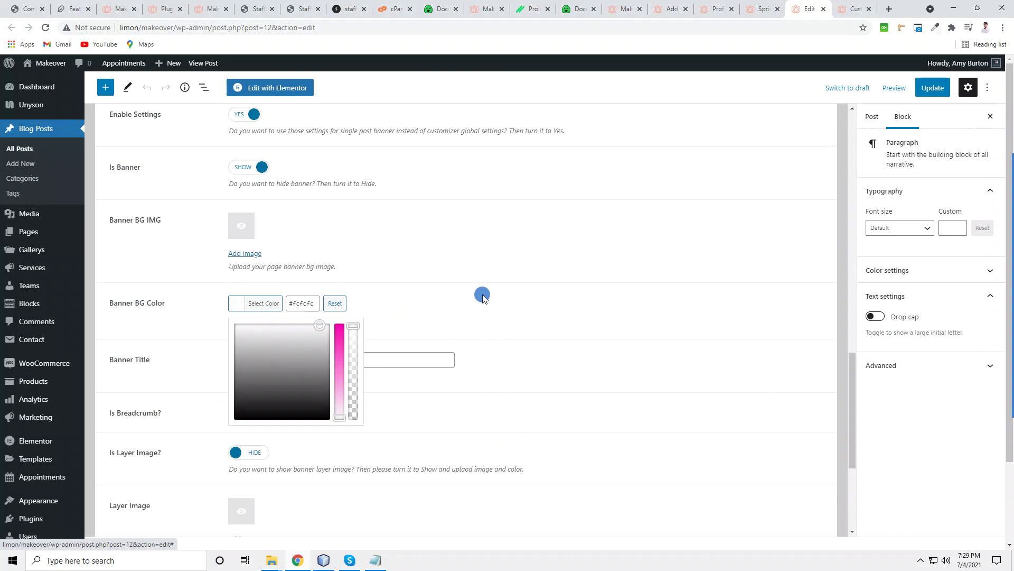
{"action": "left_click", "coordinate": [402, 317]}
- Set the post's banner title to "Single Post"
{"action": "scroll", "coordinate": [317, 301], "scroll_direction": "down", "scroll_amount": 2}
{"action": "left_click", "coordinate": [301, 254]}
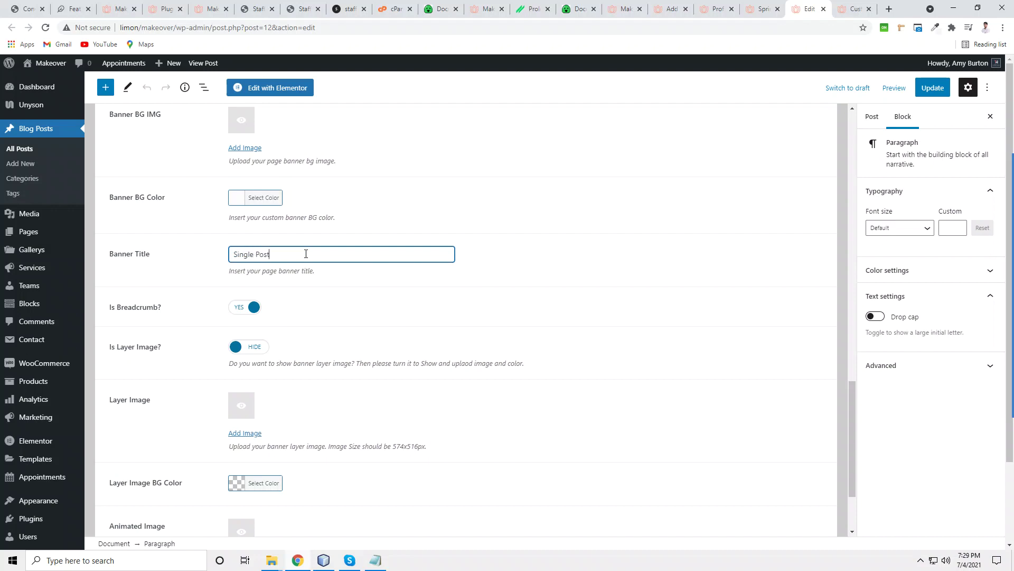
{"action": "scroll", "coordinate": [249, 301], "scroll_direction": "down", "scroll_amount": 2}
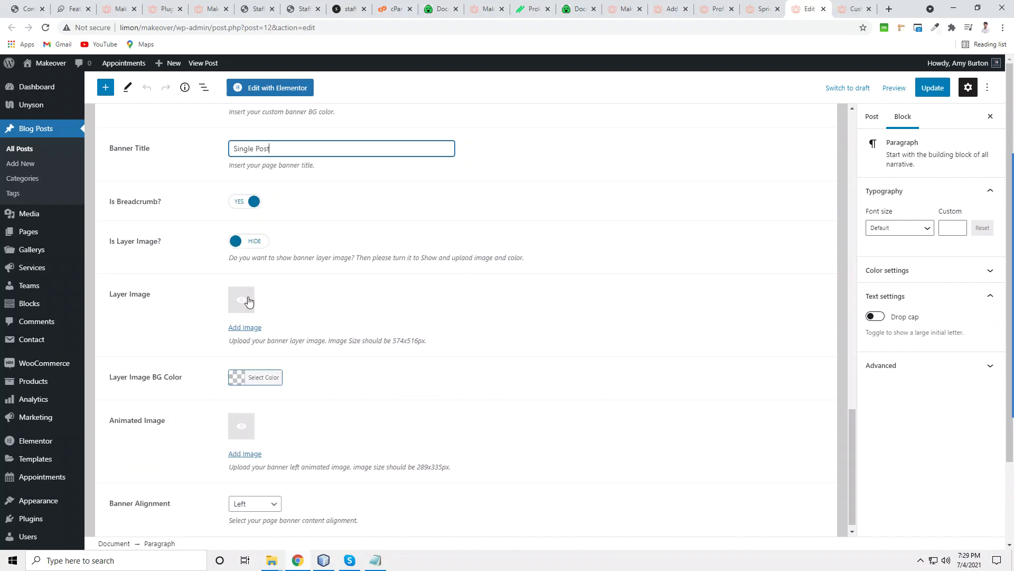
{"action": "left_click", "coordinate": [260, 243]}
{"action": "left_click", "coordinate": [236, 242]}
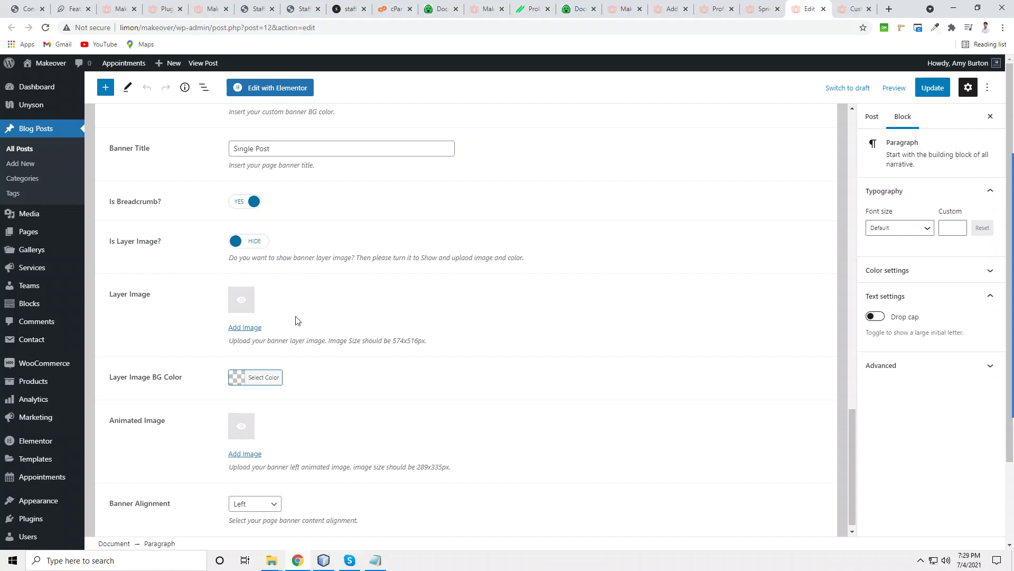
{"action": "scroll", "coordinate": [301, 323], "scroll_direction": "down", "scroll_amount": 1}
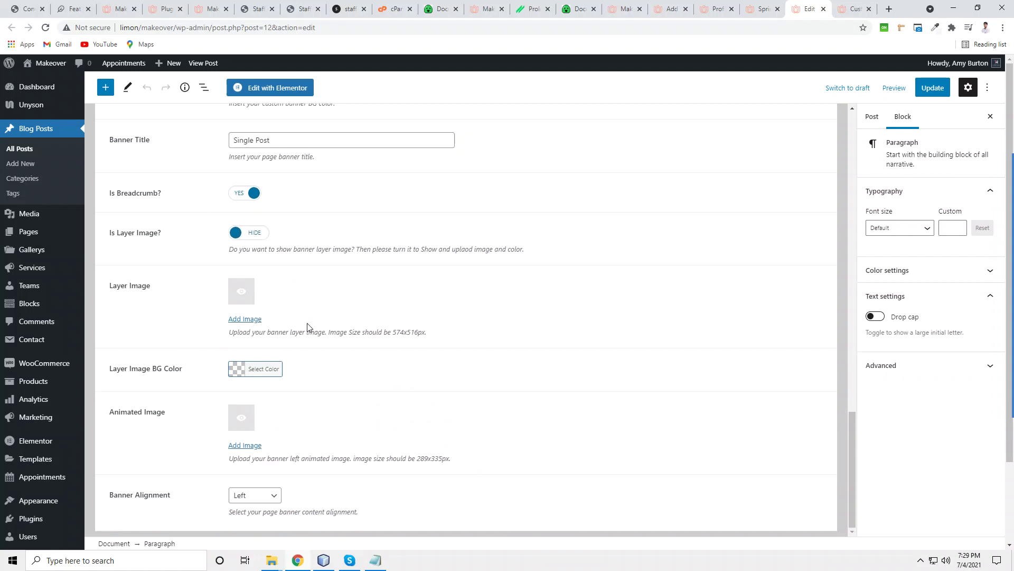
{"action": "left_click", "coordinate": [241, 374]}
{"action": "left_click_drag", "start_coordinate": [276, 430], "coordinate": [308, 440]}
{"action": "left_click", "coordinate": [334, 372]}
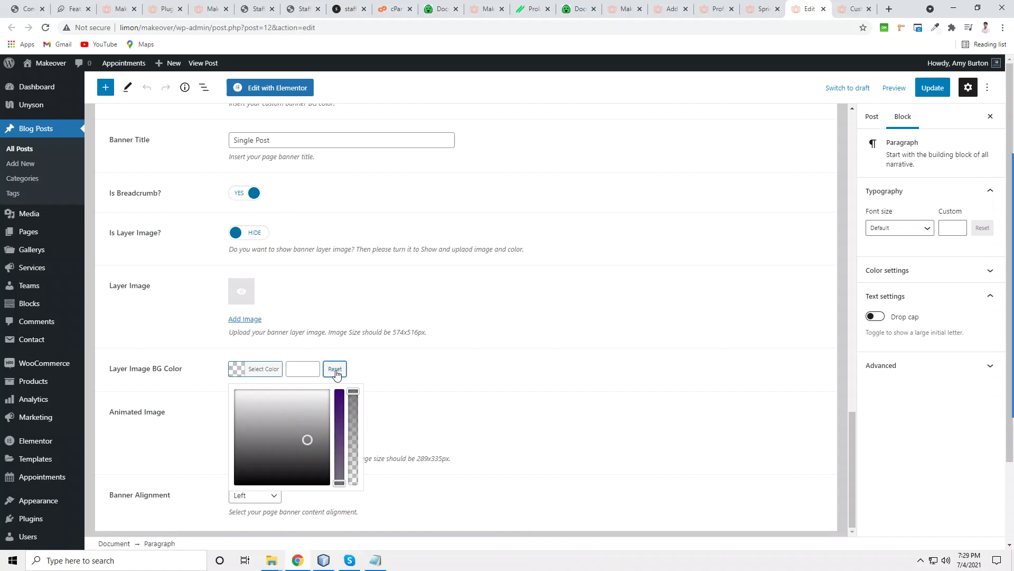
{"action": "left_click", "coordinate": [314, 367]}
- Review the post's banner options and update the post to save them
{"action": "scroll", "coordinate": [296, 423], "scroll_direction": "up", "scroll_amount": 8}
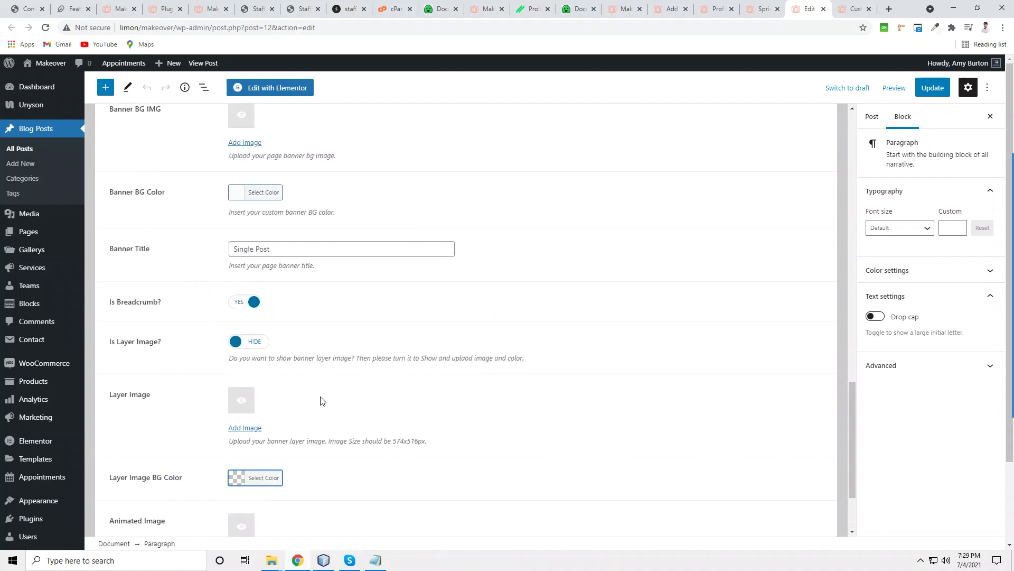
{"action": "scroll", "coordinate": [317, 355], "scroll_direction": "down", "scroll_amount": 8}
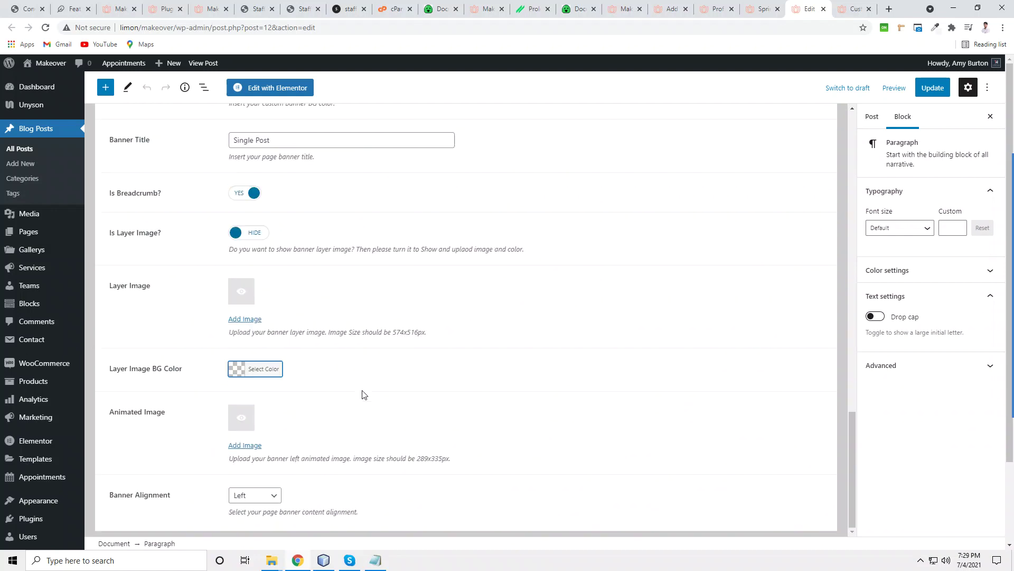
{"action": "scroll", "coordinate": [363, 389], "scroll_direction": "up", "scroll_amount": 10}
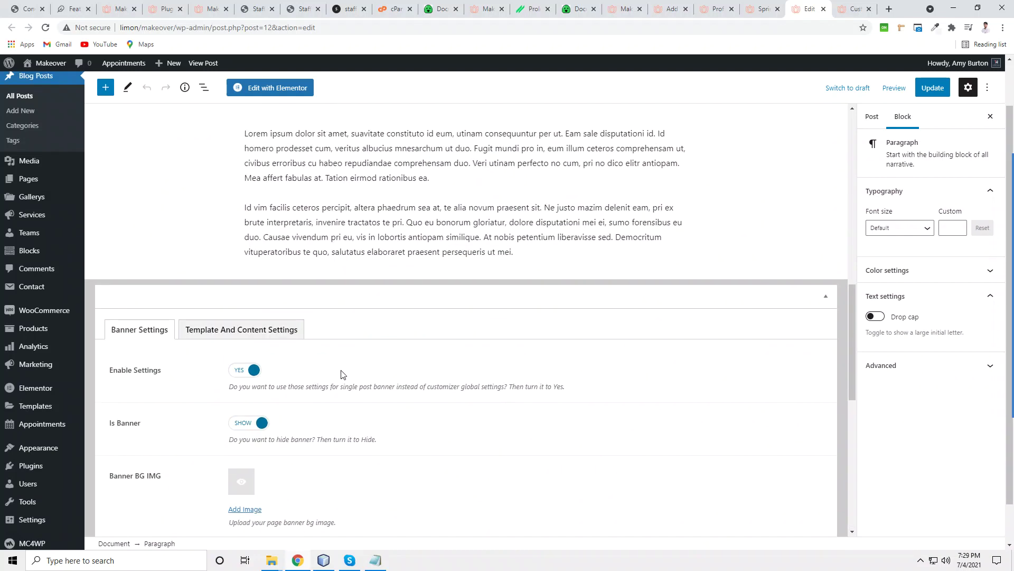
{"action": "left_click", "coordinate": [923, 94]}
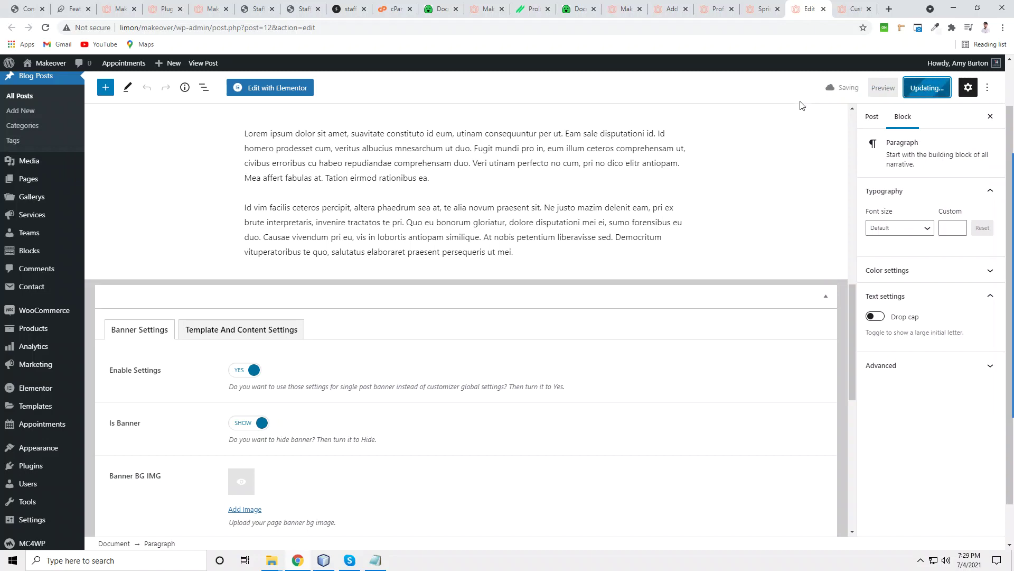
- Reload the published spa offers post and check its banner, sidebar and author section
{"action": "left_click", "coordinate": [772, 4]}
{"action": "scroll", "coordinate": [512, 285], "scroll_direction": "up", "scroll_amount": 15}
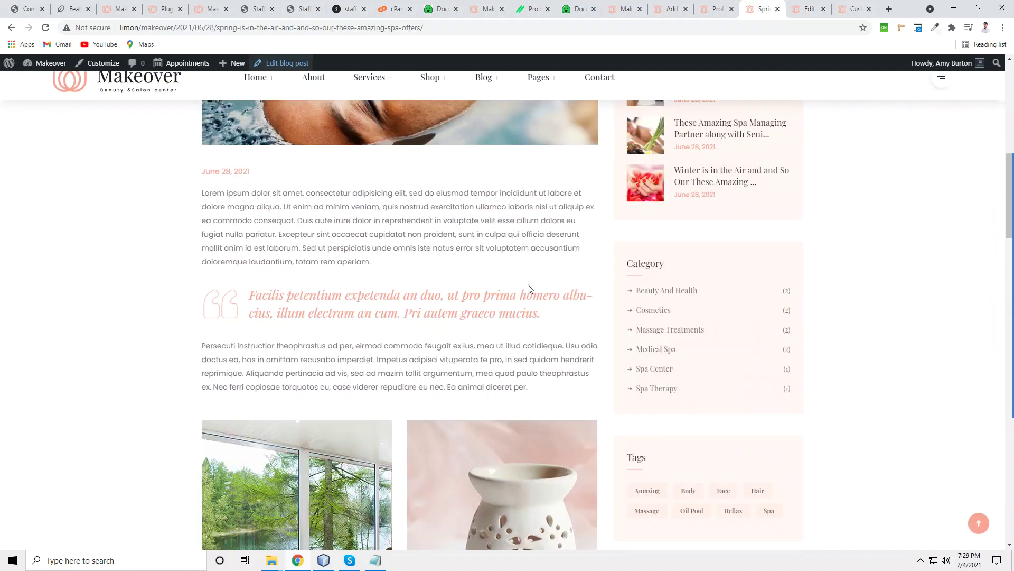
{"action": "right_click", "coordinate": [230, 168]}
{"action": "left_click", "coordinate": [248, 199]}
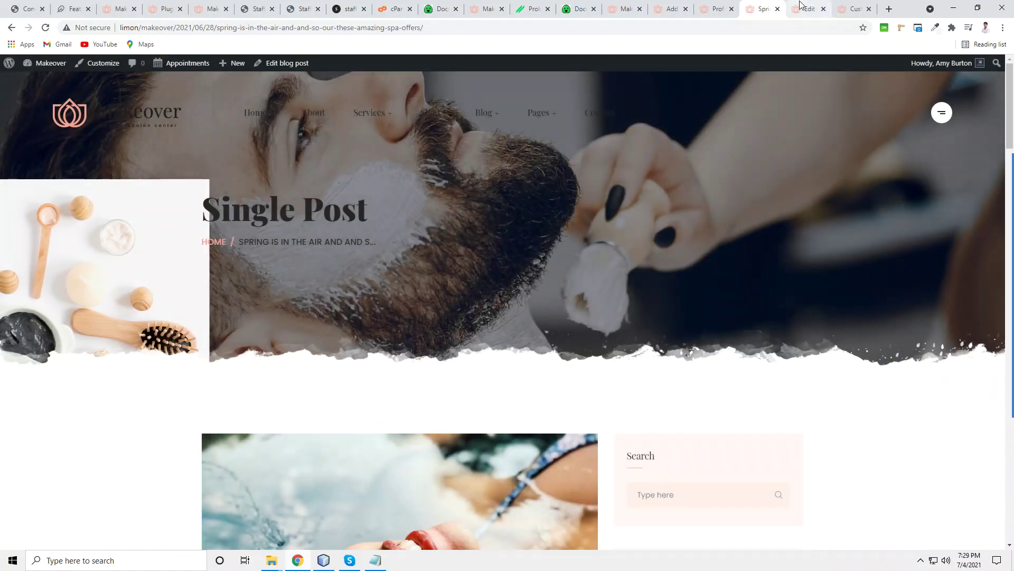
{"action": "scroll", "coordinate": [456, 314], "scroll_direction": "down", "scroll_amount": 4}
{"action": "scroll", "coordinate": [324, 425], "scroll_direction": "down", "scroll_amount": 15}
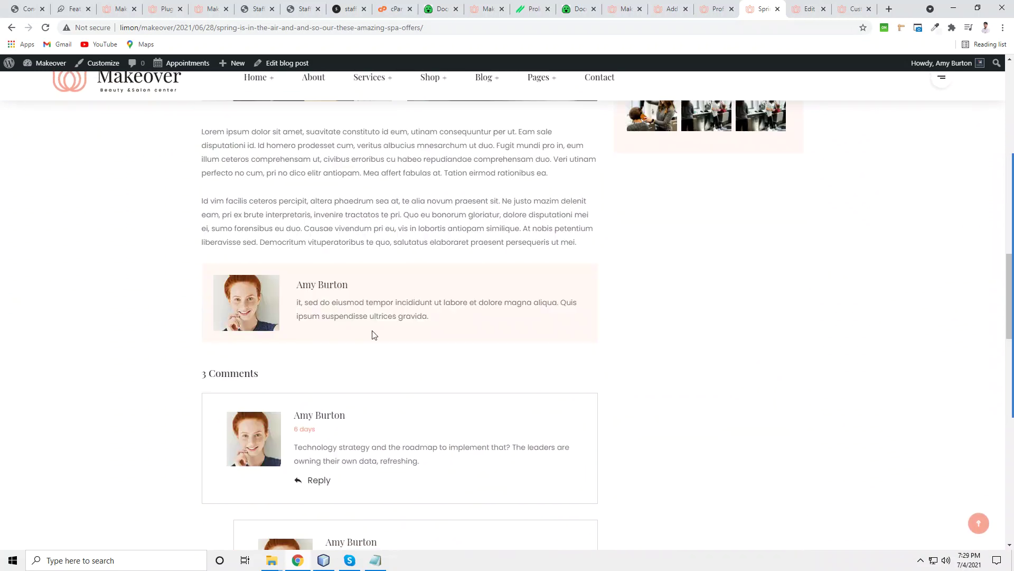
- Enable the post's own template and content settings, set its sidebar position to Left and update the post
{"action": "left_click", "coordinate": [809, 9]}
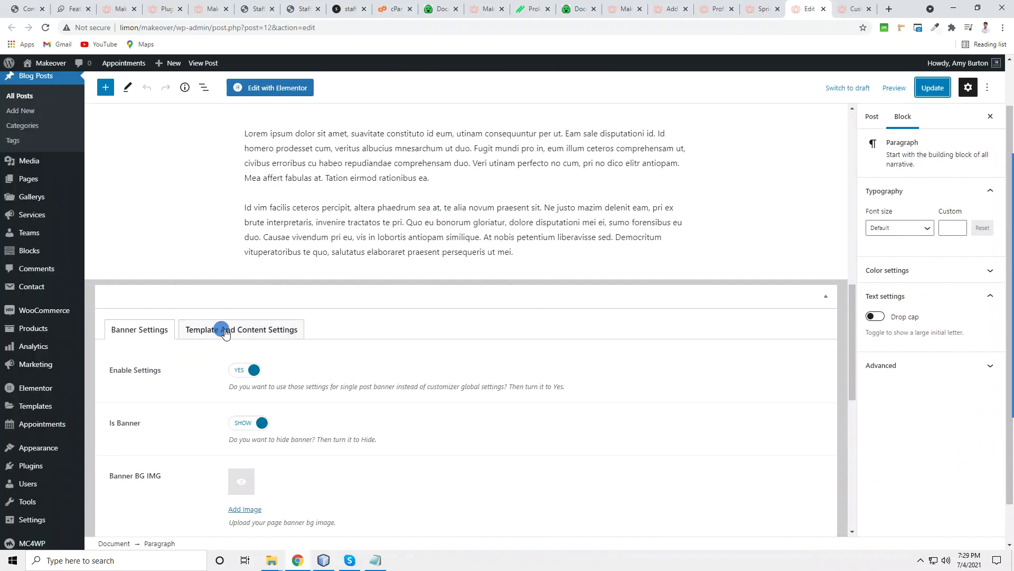
{"action": "left_click", "coordinate": [222, 330]}
{"action": "scroll", "coordinate": [317, 364], "scroll_direction": "down", "scroll_amount": 2}
{"action": "left_click", "coordinate": [239, 264]}
{"action": "scroll", "coordinate": [206, 239], "scroll_direction": "down", "scroll_amount": 1}
{"action": "left_click", "coordinate": [251, 257]}
{"action": "left_click", "coordinate": [251, 276]}
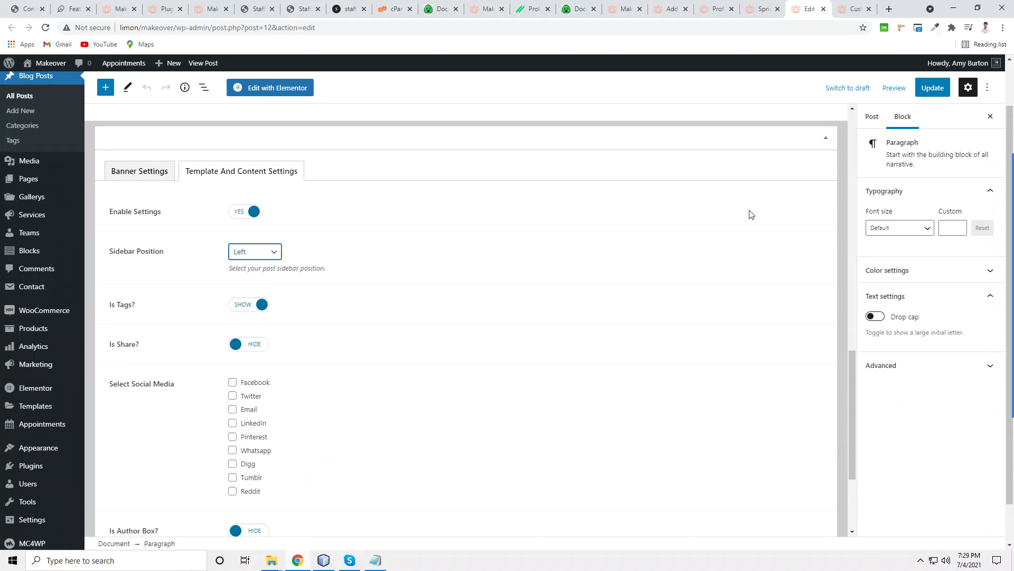
{"action": "scroll", "coordinate": [365, 317], "scroll_direction": "down", "scroll_amount": 1}
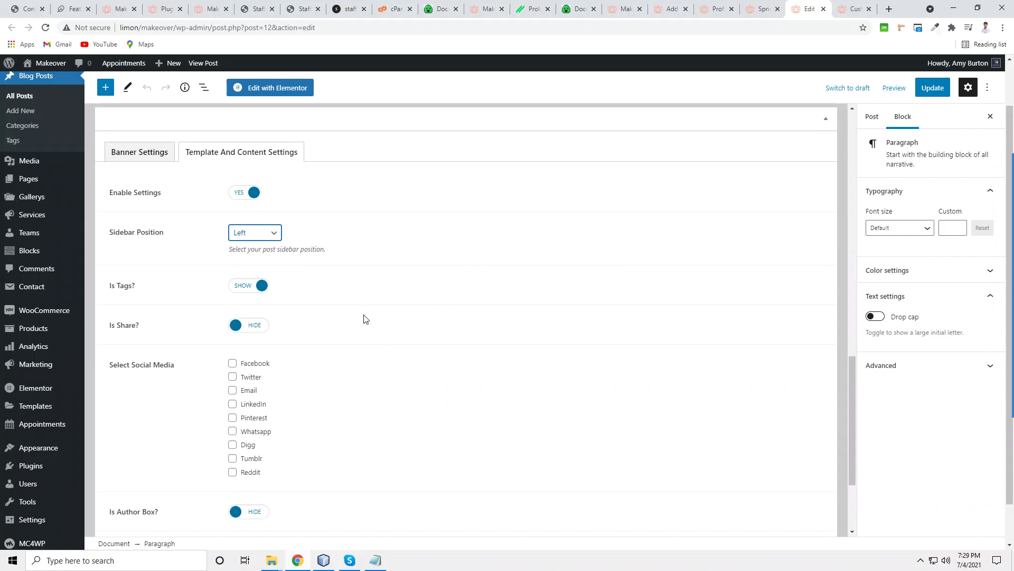
{"action": "left_click", "coordinate": [932, 88]}
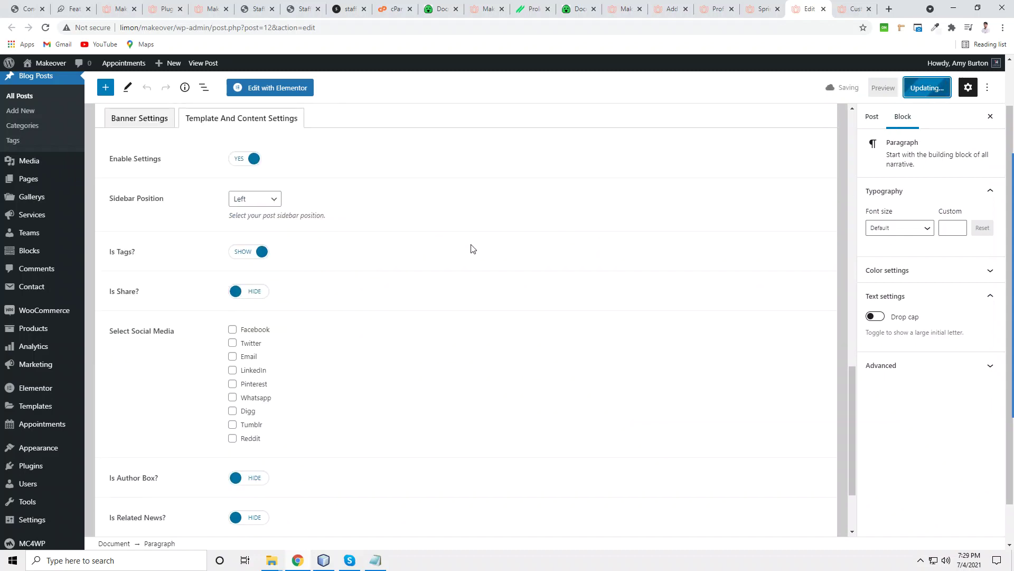
- Reload the published post and check the position of its sidebar
{"action": "left_click", "coordinate": [764, 8]}
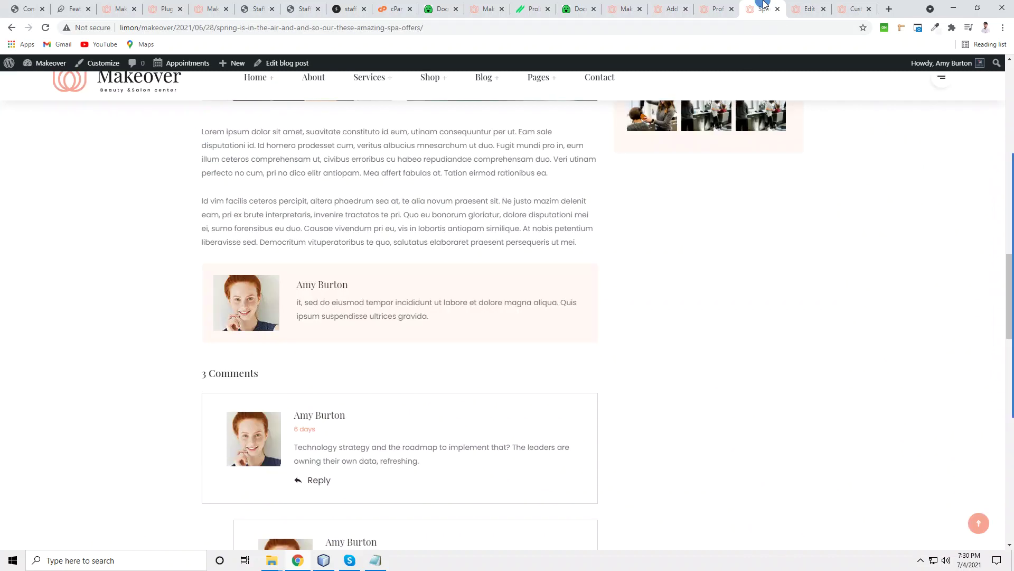
{"action": "scroll", "coordinate": [670, 273], "scroll_direction": "up", "scroll_amount": 5}
{"action": "right_click", "coordinate": [823, 198]}
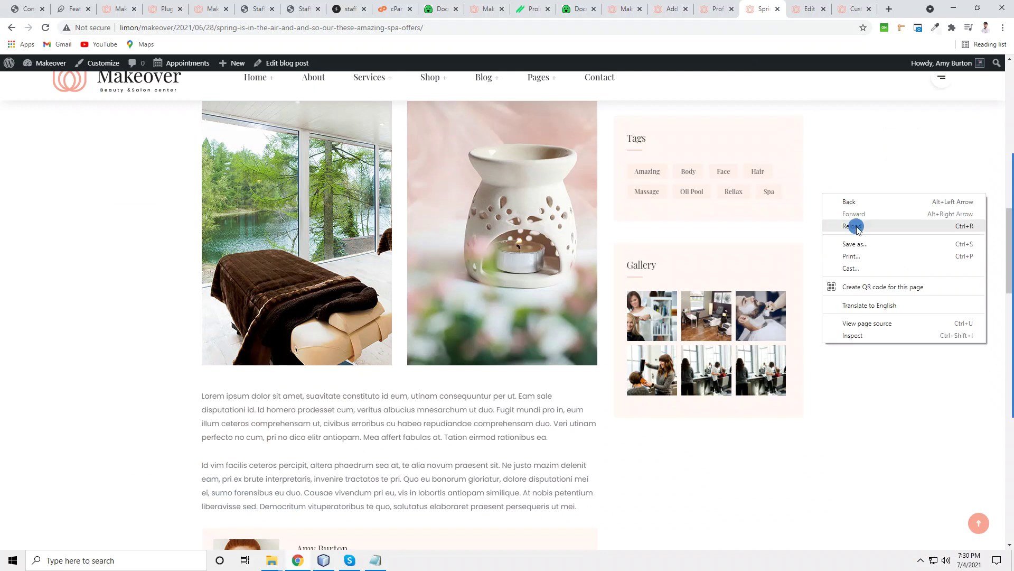
{"action": "left_click", "coordinate": [838, 229]}
{"action": "scroll", "coordinate": [724, 253], "scroll_direction": "down", "scroll_amount": 1}
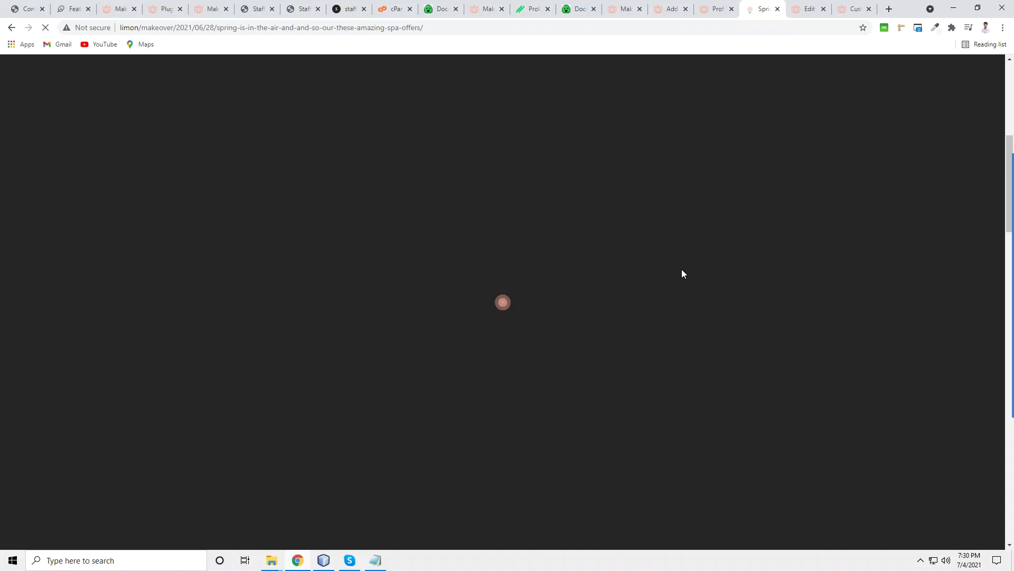
{"action": "scroll", "coordinate": [294, 206], "scroll_direction": "up", "scroll_amount": 5}
{"action": "scroll", "coordinate": [706, 124], "scroll_direction": "down", "scroll_amount": 1}
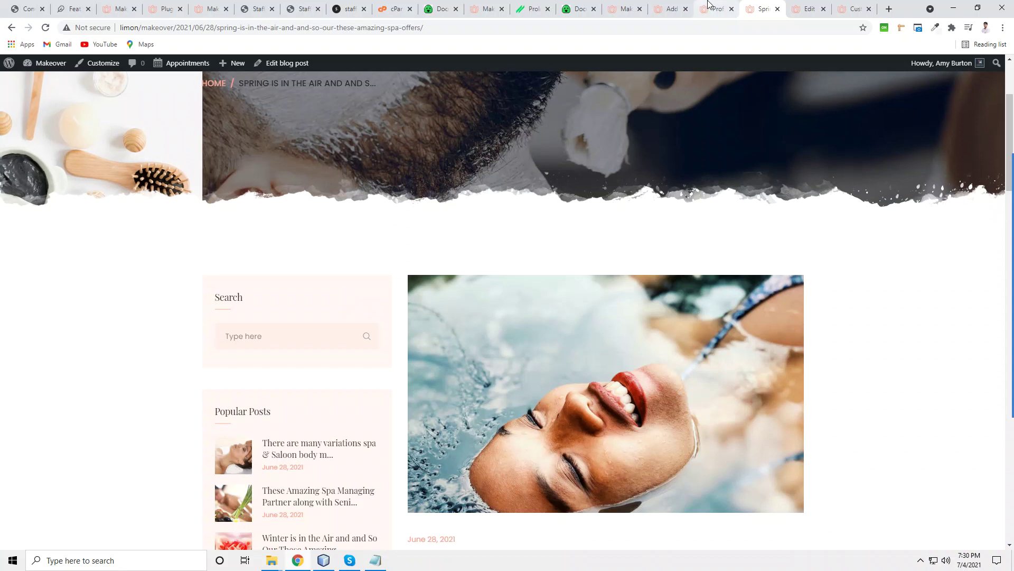
- Return to editing the post and show its share section with Facebook, Twitter, Email and LinkedIn
{"action": "left_click", "coordinate": [714, 9]}
{"action": "left_click", "coordinate": [808, 9]}
{"action": "scroll", "coordinate": [295, 290], "scroll_direction": "down", "scroll_amount": 2}
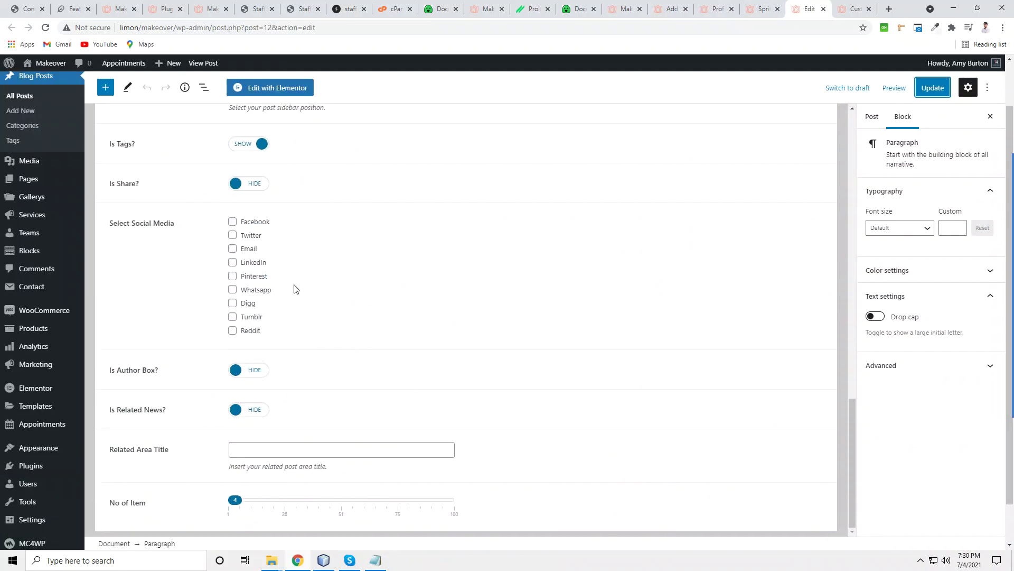
{"action": "scroll", "coordinate": [267, 272], "scroll_direction": "up", "scroll_amount": 4}
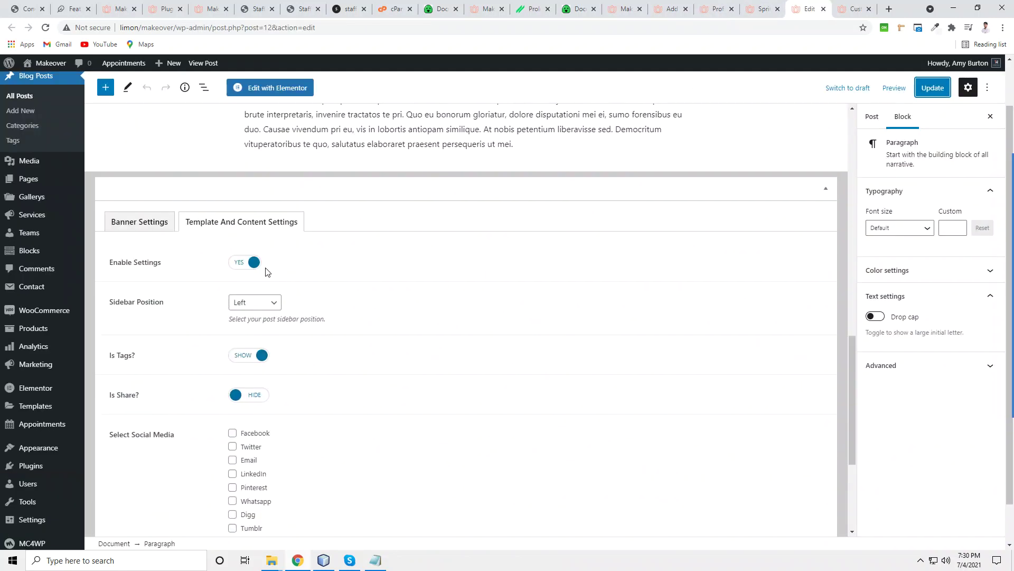
{"action": "left_click", "coordinate": [254, 395]}
{"action": "scroll", "coordinate": [315, 363], "scroll_direction": "down", "scroll_amount": 2}
{"action": "left_click", "coordinate": [233, 328]}
{"action": "left_click", "coordinate": [232, 340]}
{"action": "left_click", "coordinate": [233, 354]}
{"action": "left_click", "coordinate": [232, 367]}
- Set the post's author box and related news to Show
{"action": "scroll", "coordinate": [309, 367], "scroll_direction": "down", "scroll_amount": 1}
{"action": "scroll", "coordinate": [309, 368], "scroll_direction": "down", "scroll_amount": 1}
{"action": "left_click", "coordinate": [238, 371]}
{"action": "left_click", "coordinate": [245, 410]}
- Set the related area title to "Related Post" and the number of items to 1, and update the post
{"action": "left_click", "coordinate": [269, 443]}
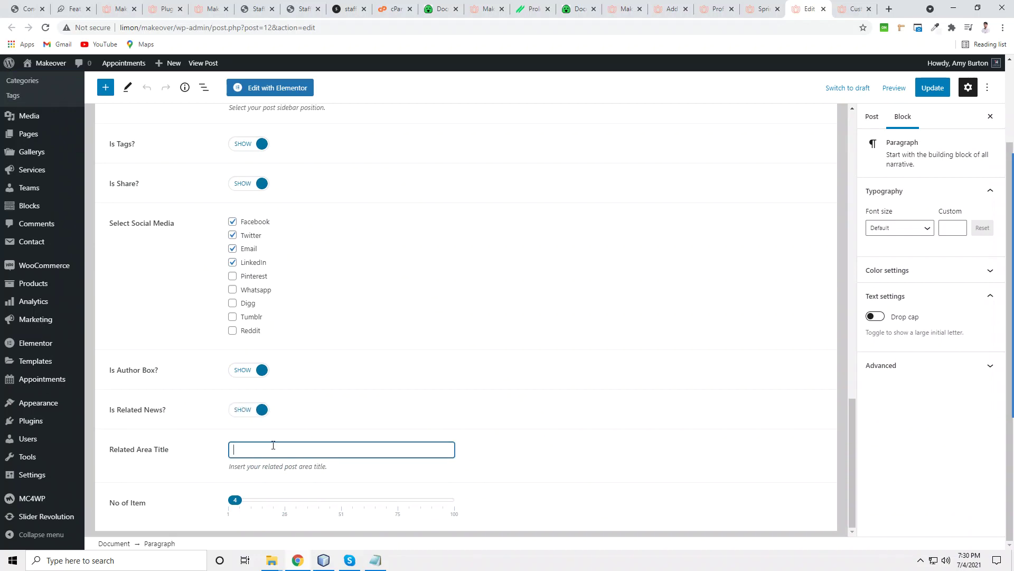
{"action": "type", "text": "Relat"}
{"action": "left_click_drag", "start_coordinate": [236, 502], "coordinate": [249, 496]}
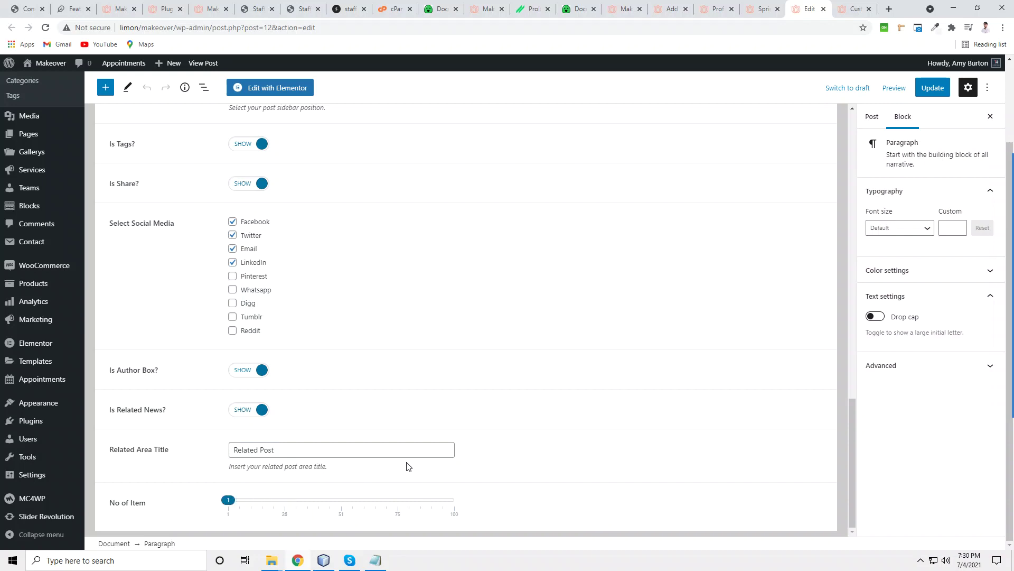
{"action": "scroll", "coordinate": [353, 374], "scroll_direction": "up", "scroll_amount": 3}
{"action": "scroll", "coordinate": [314, 339], "scroll_direction": "up", "scroll_amount": 2}
{"action": "left_click", "coordinate": [933, 87]}
{"action": "scroll", "coordinate": [373, 401], "scroll_direction": "down", "scroll_amount": 5}
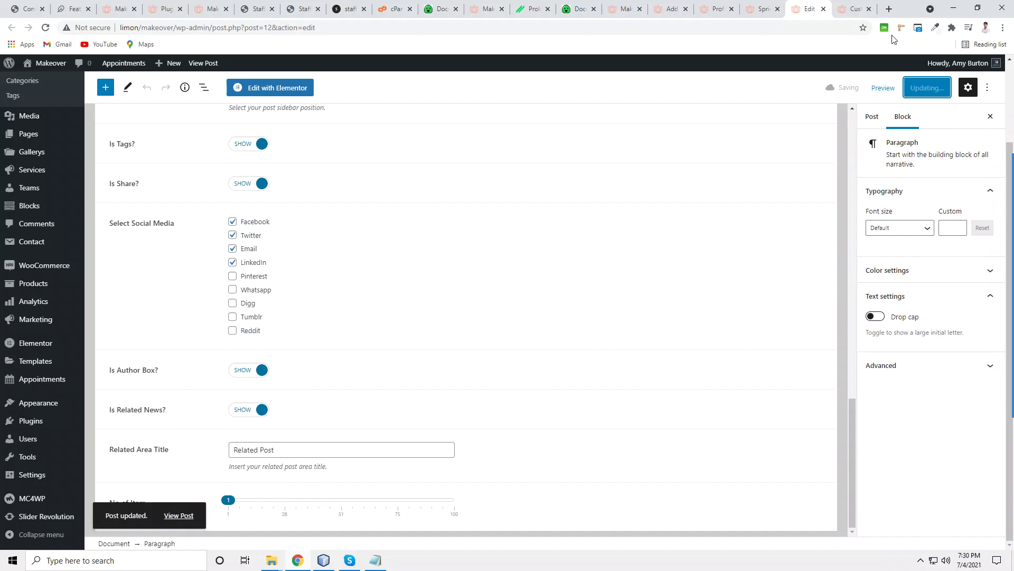
- Reload the published post and check its tags, share icons, author box, comments and related post area
{"action": "left_click", "coordinate": [764, 9]}
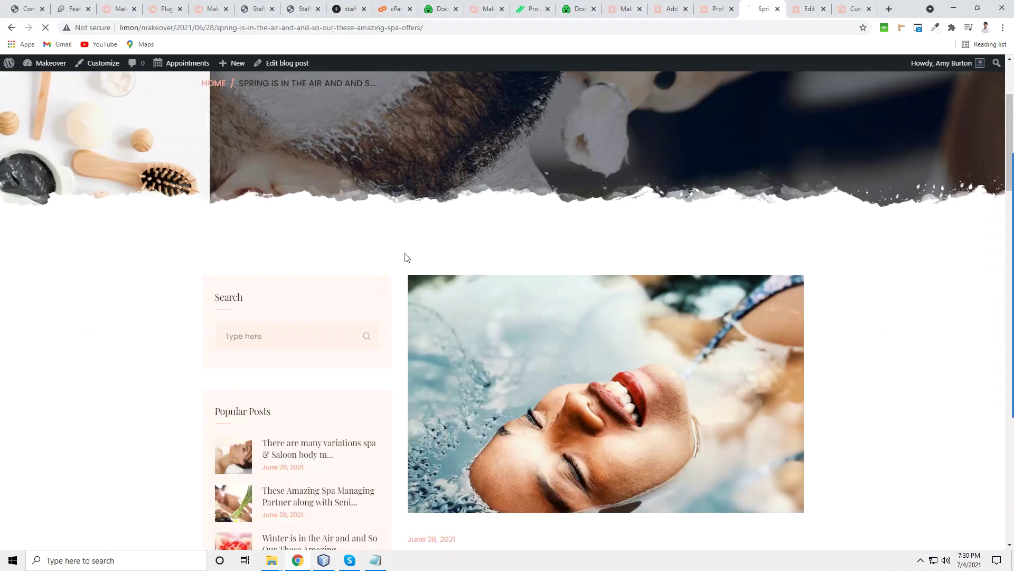
{"action": "key", "text": "F5"}
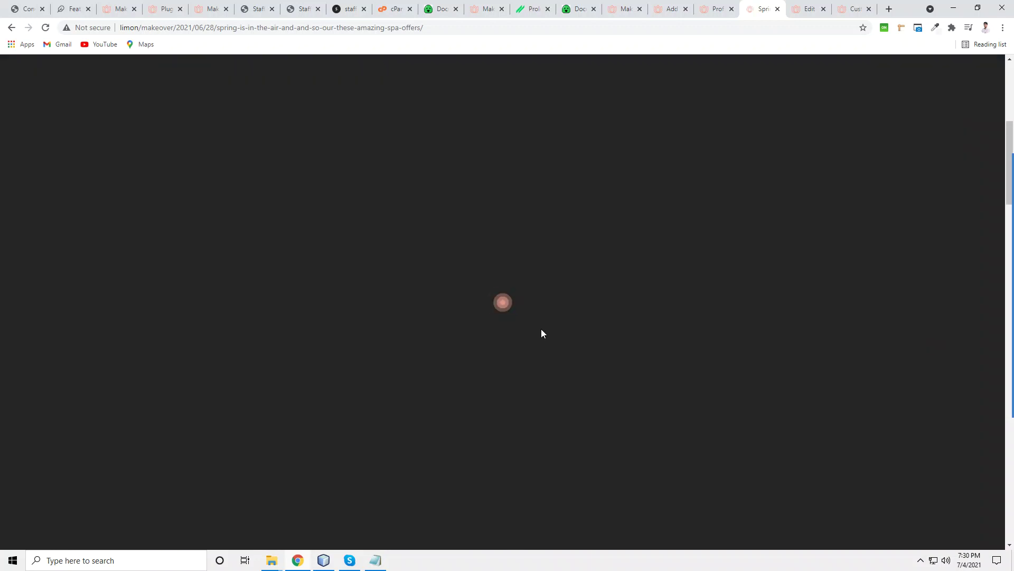
{"action": "scroll", "coordinate": [533, 324], "scroll_direction": "down", "scroll_amount": 10}
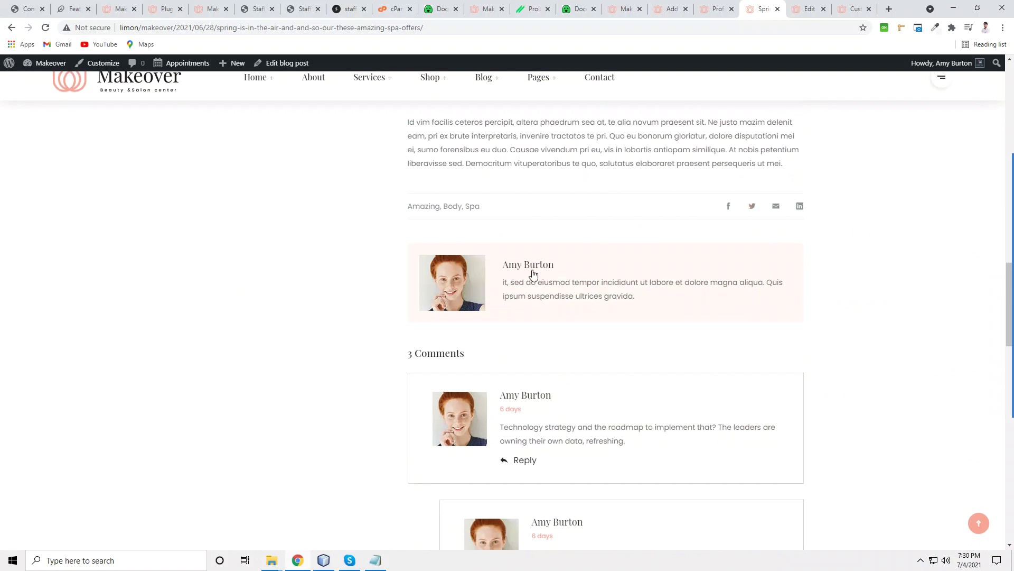
{"action": "scroll", "coordinate": [371, 292], "scroll_direction": "down", "scroll_amount": 9}
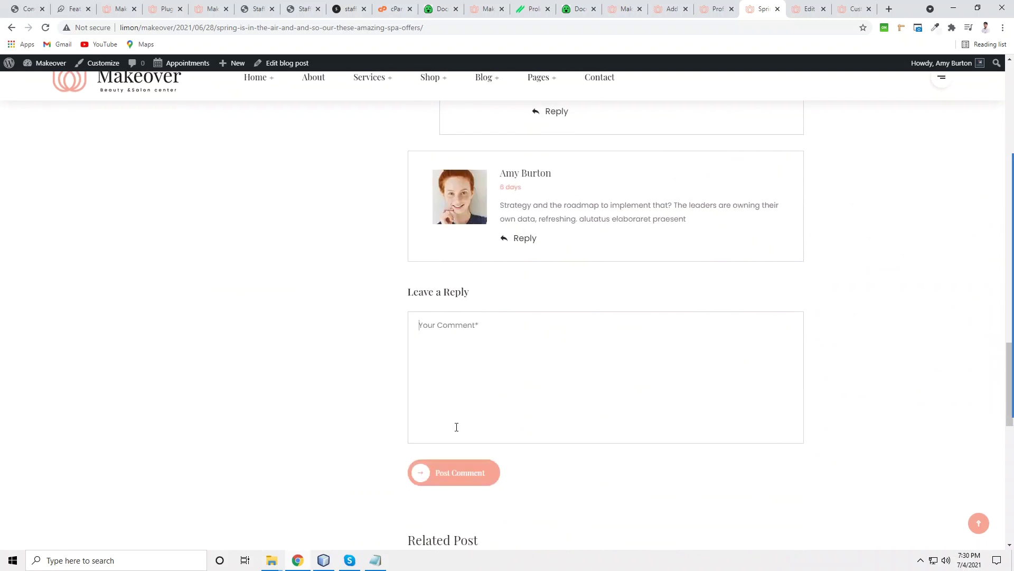
{"action": "scroll", "coordinate": [455, 372], "scroll_direction": "down", "scroll_amount": 5}
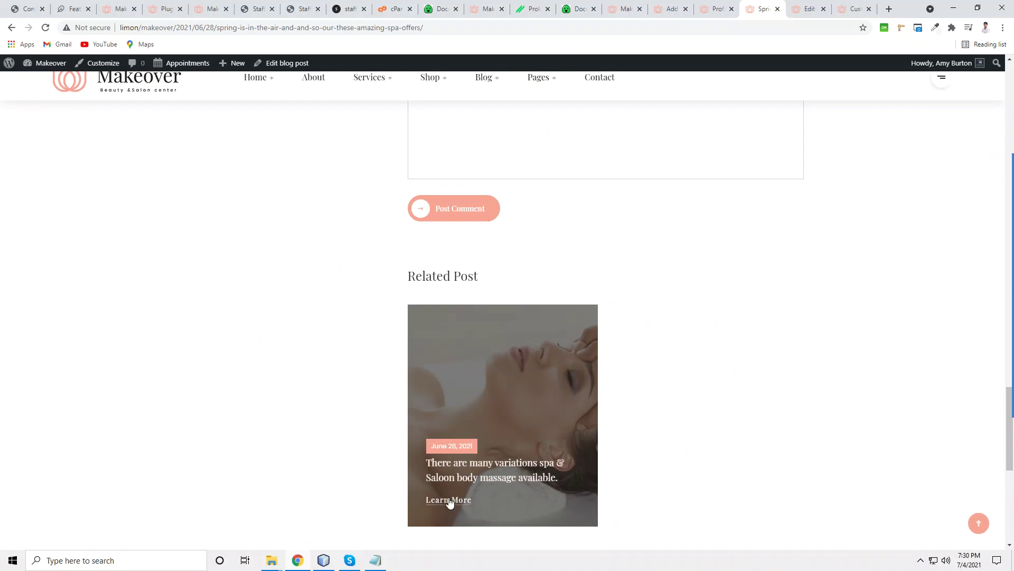
{"action": "scroll", "coordinate": [450, 502], "scroll_direction": "down", "scroll_amount": 6}
{"action": "scroll", "coordinate": [514, 340], "scroll_direction": "up", "scroll_amount": 12}
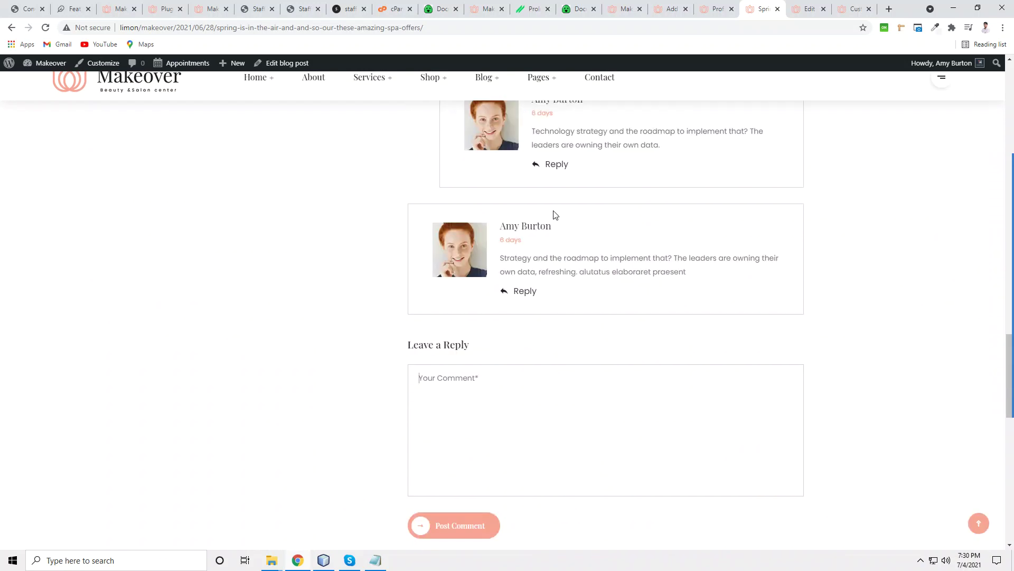
{"action": "mouse_move", "coordinate": [1013, 204]}
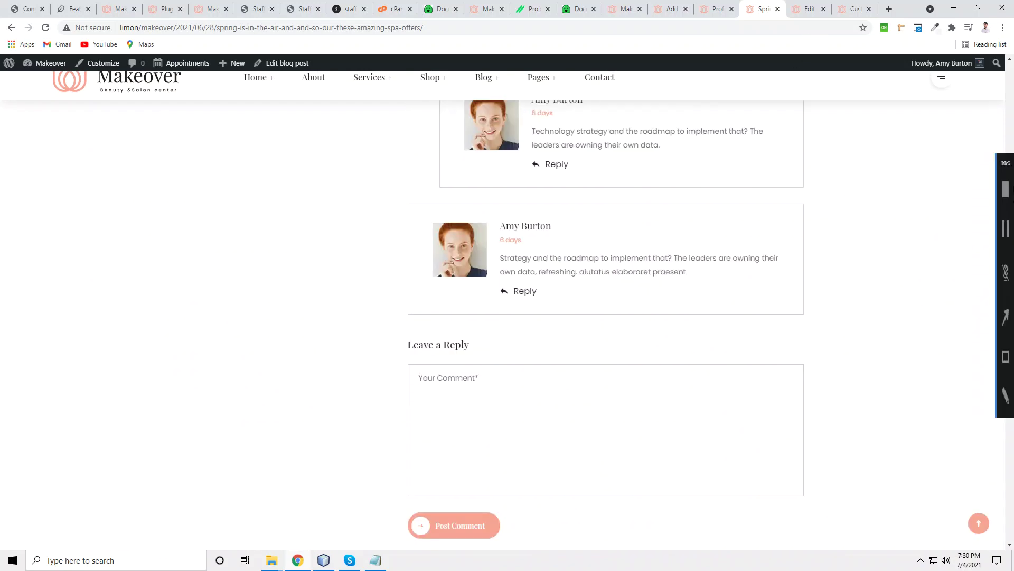